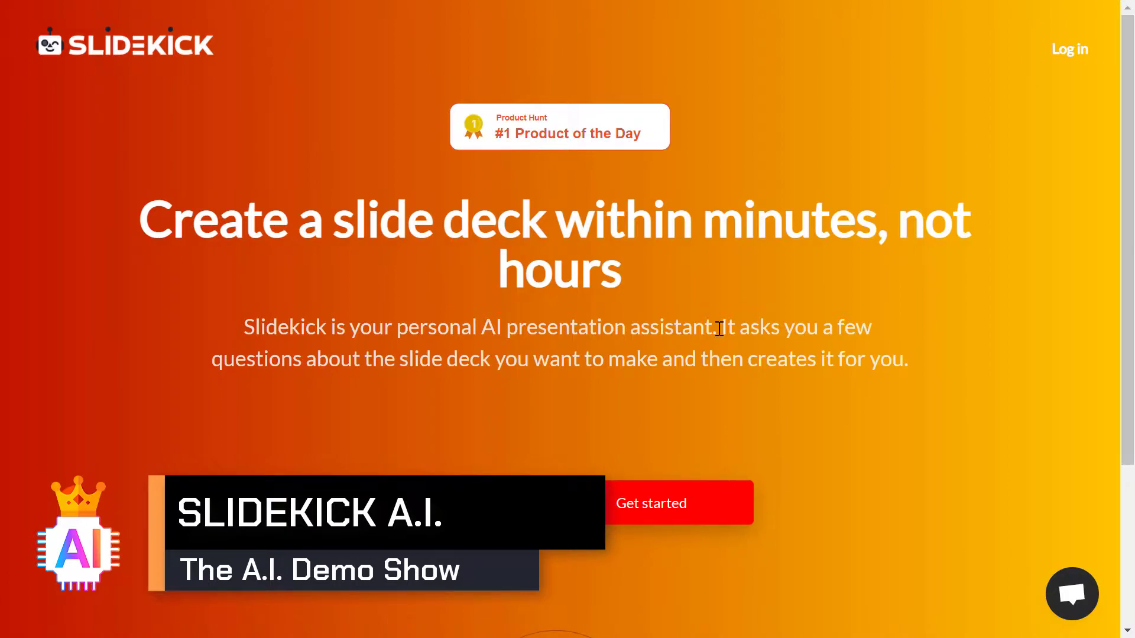
Scroll up and down the company name page of the questionnaire.
scroll(720, 327, down, 4)
scroll(723, 328, up, 4)
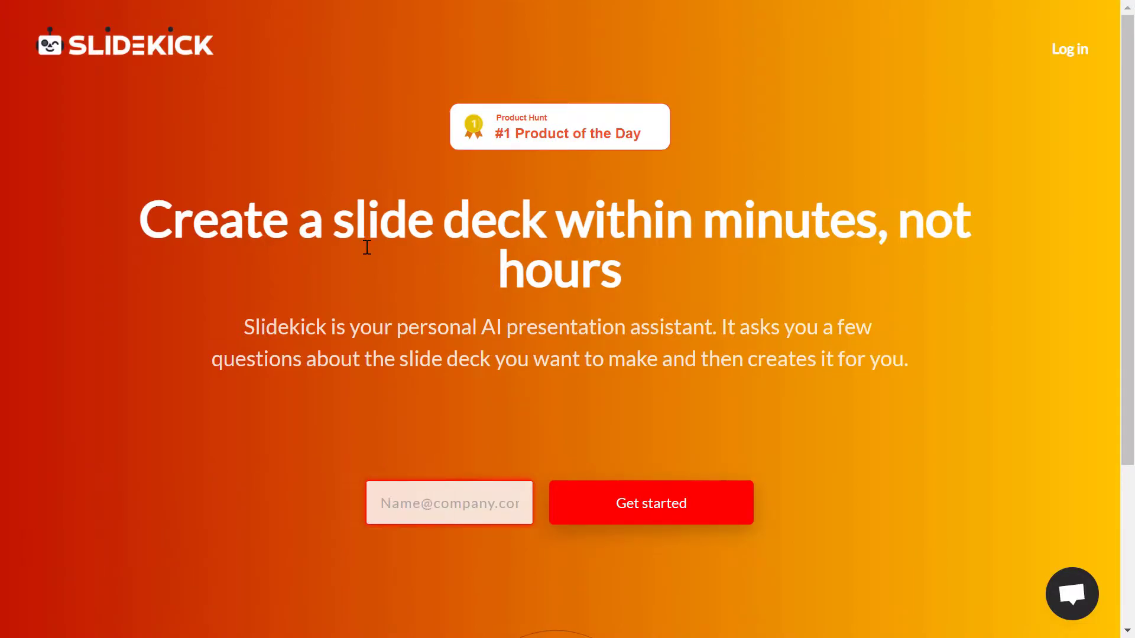
scroll(543, 295, down, 3)
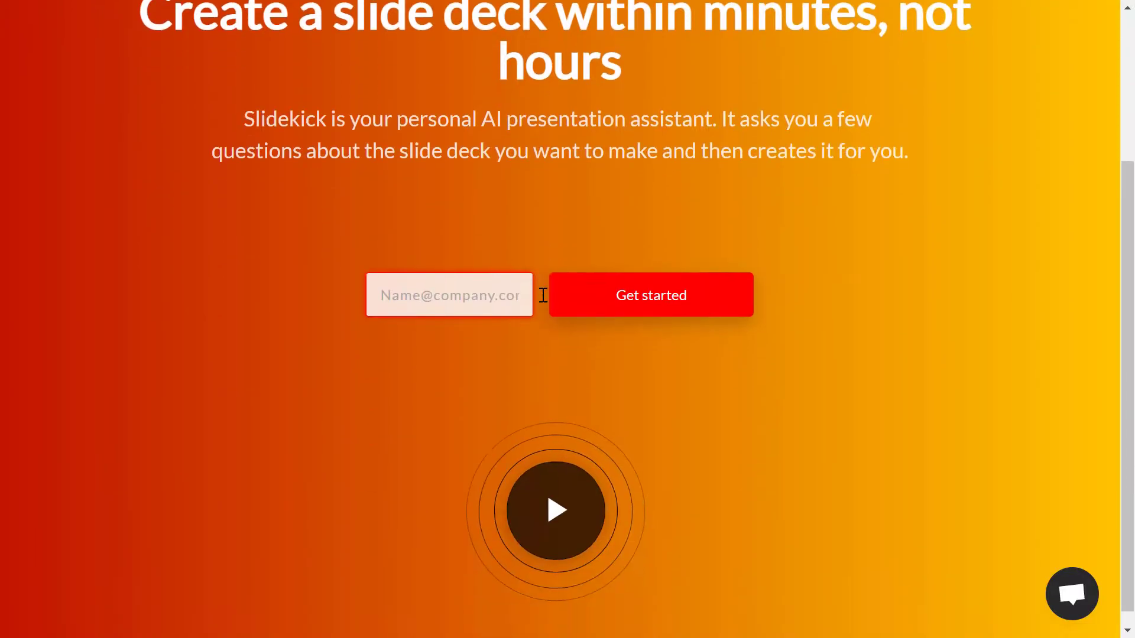
scroll(540, 294, up, 3)
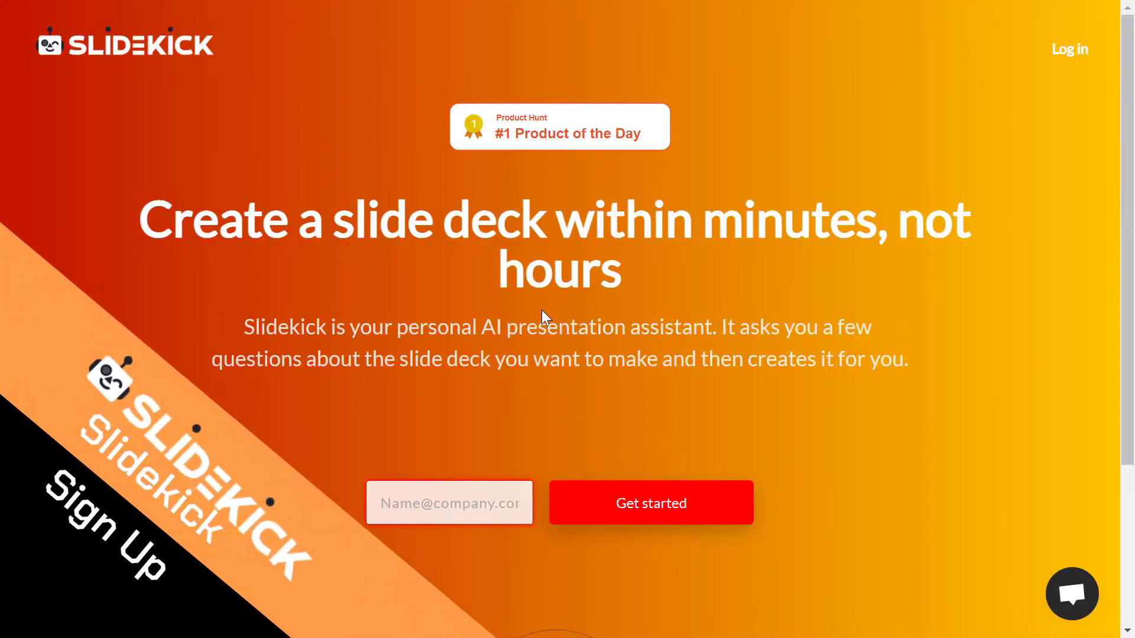
scroll(541, 310, down, 3)
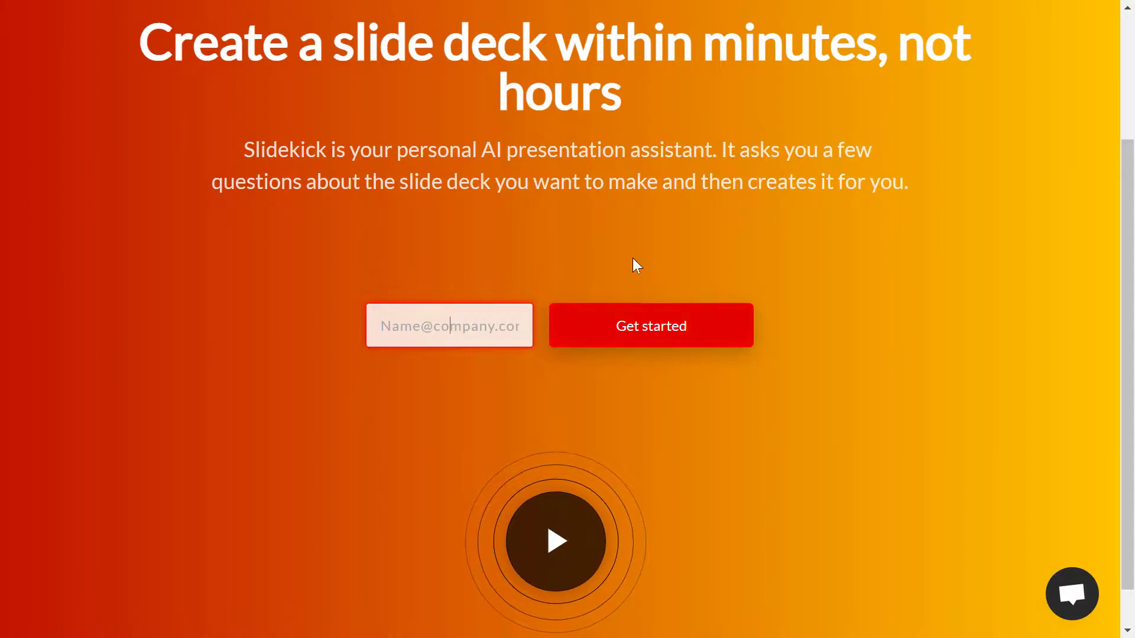
scroll(632, 263, up, 3)
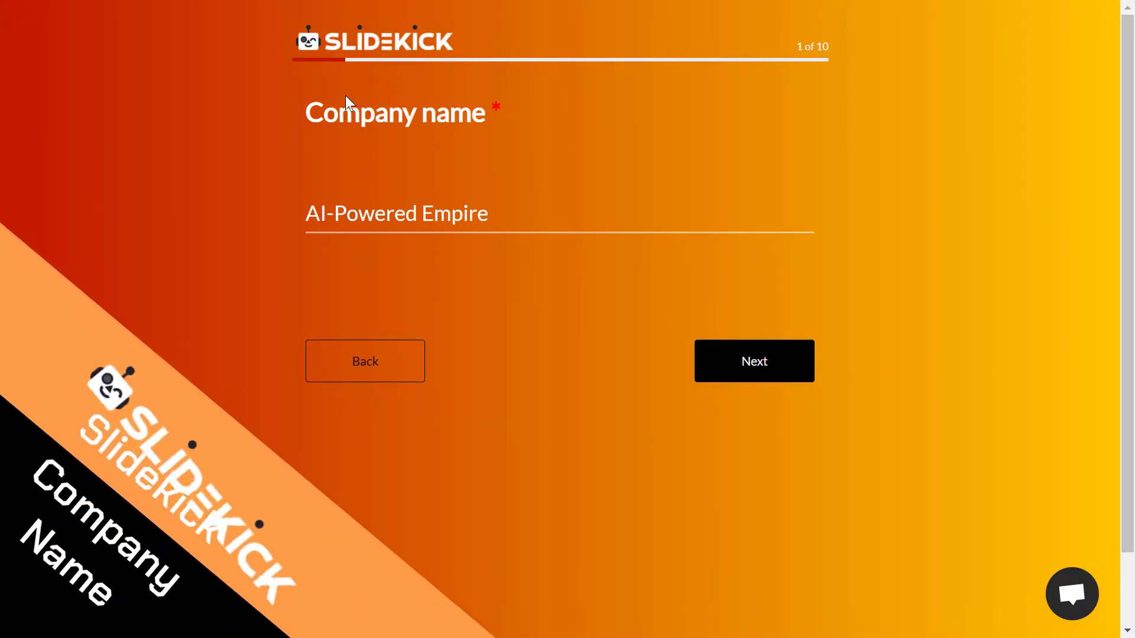
scroll(691, 248, down, 2)
scroll(785, 88, up, 2)
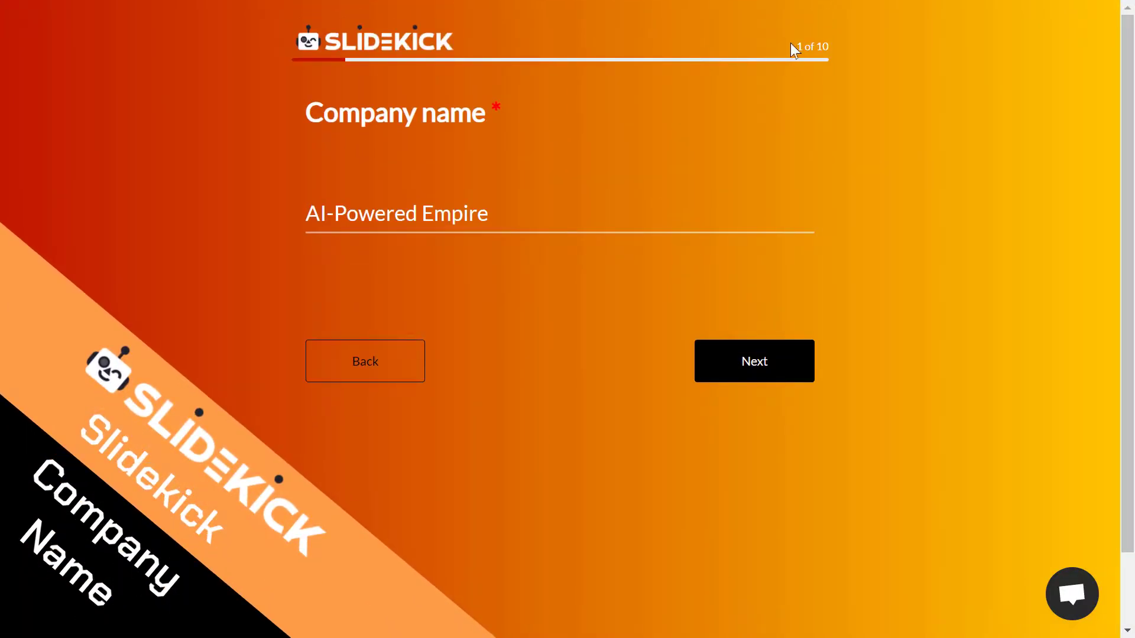
Confirm the company name reads 'AI-Powered Empire' and advance to step 2 of 10.
double_click(838, 54)
click(838, 54)
double_click(835, 47)
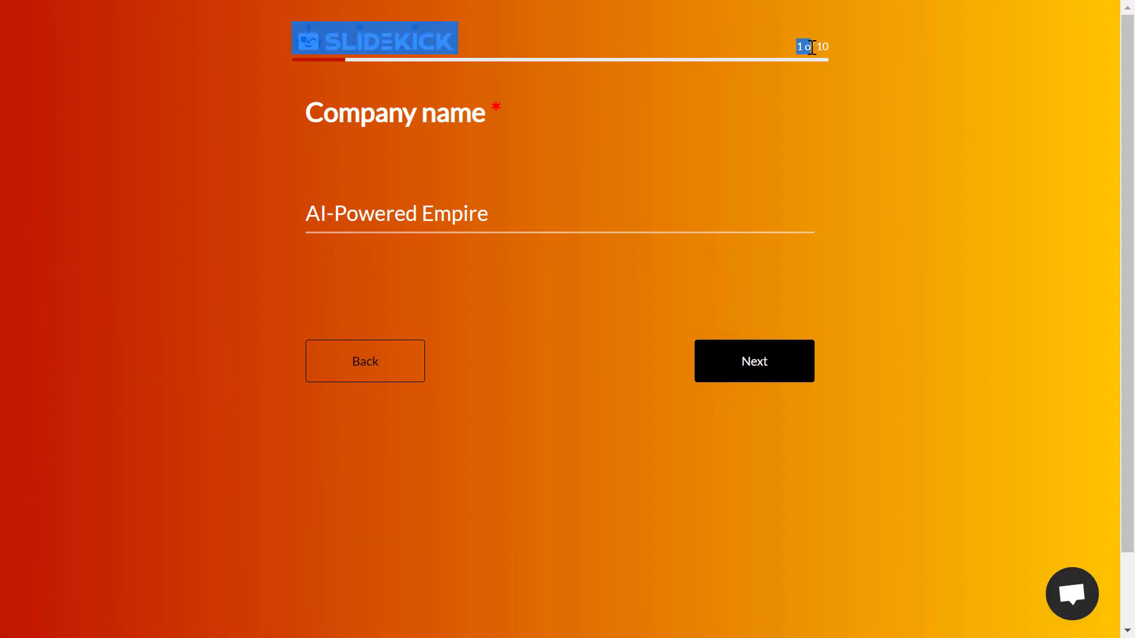
click(831, 46)
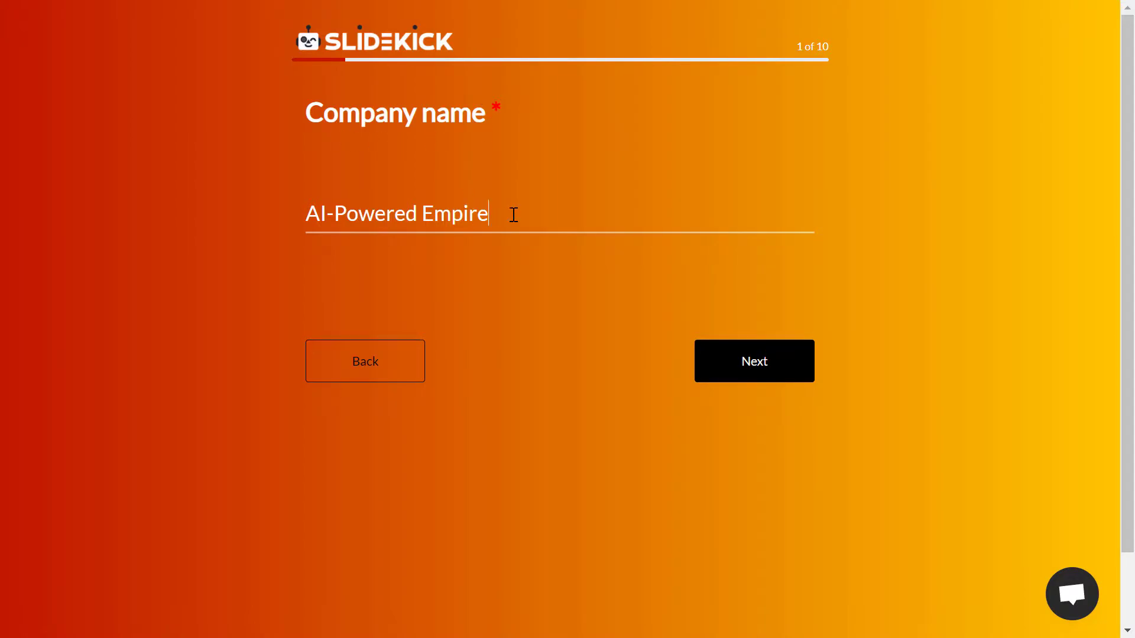
drag(514, 214, 268, 218)
click(465, 206)
click(743, 362)
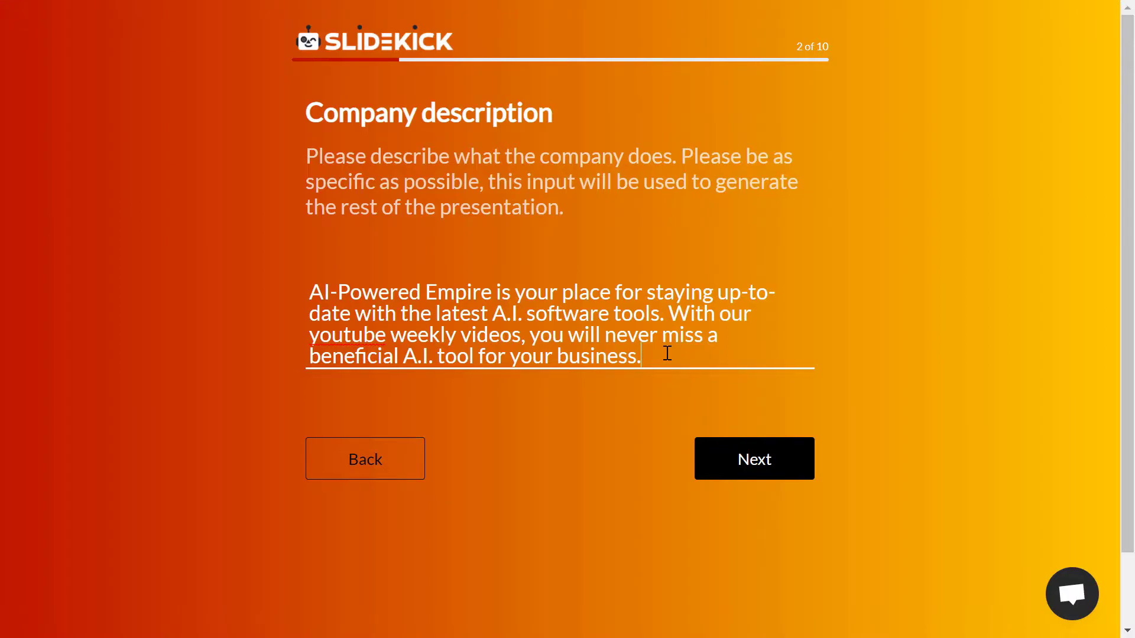
drag(654, 356, 477, 288)
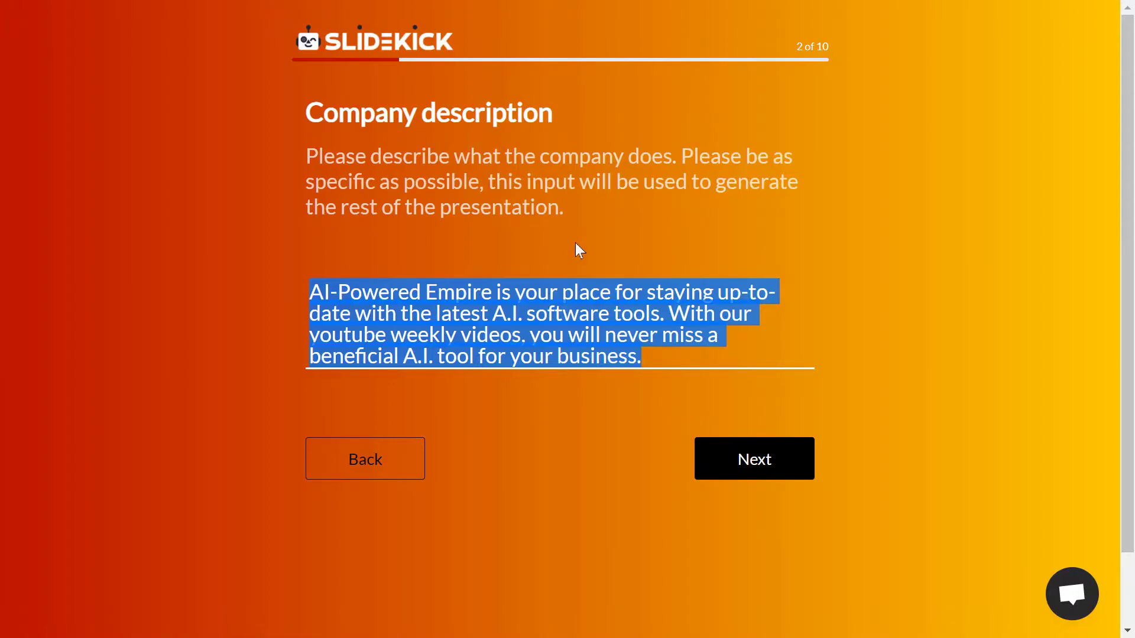
click(609, 315)
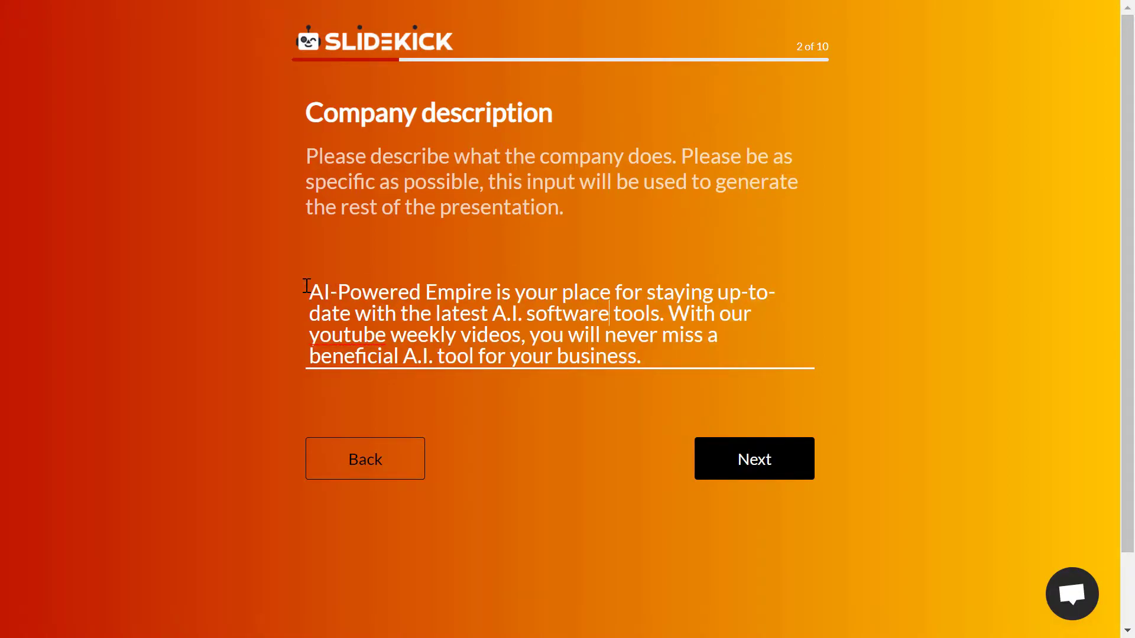
drag(307, 286, 655, 356)
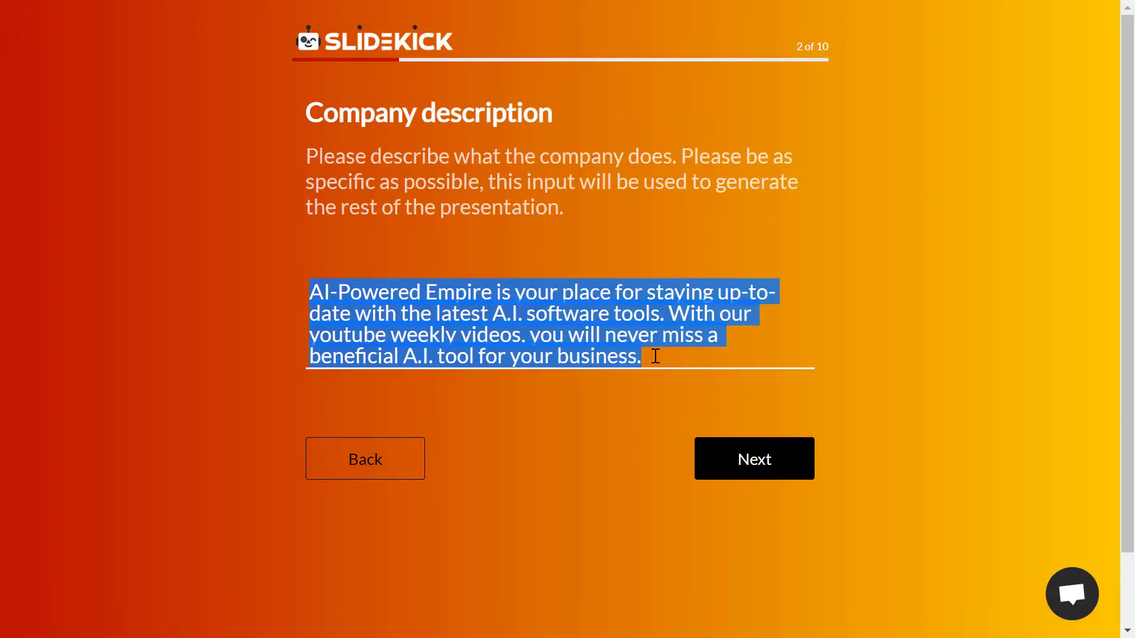
click(667, 360)
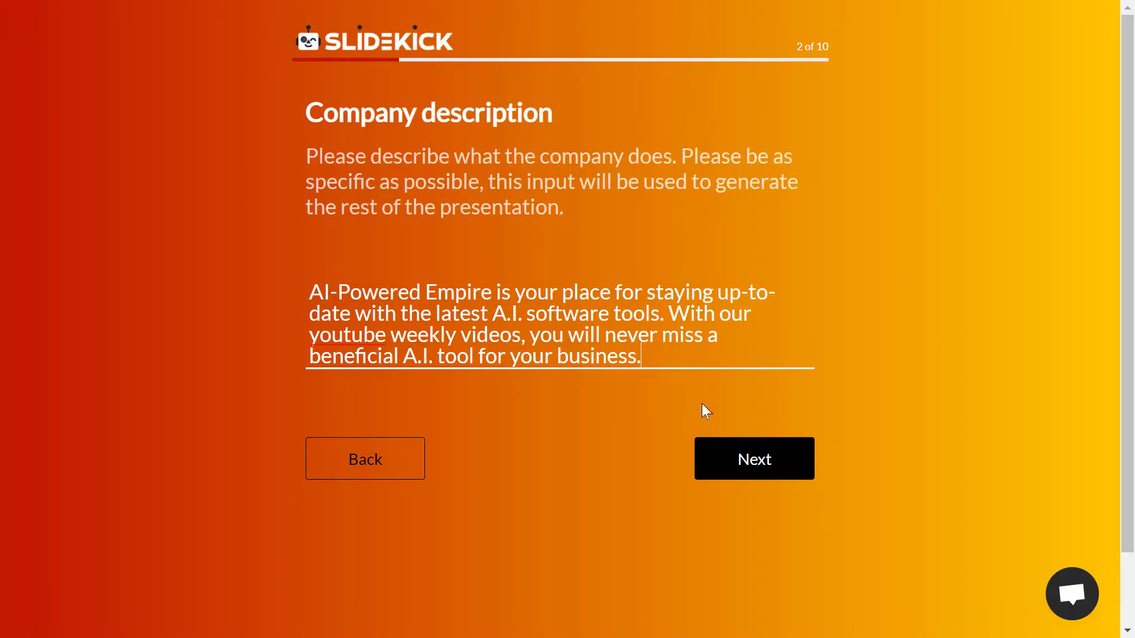
Advance to the Problem question and scroll through the generated problem options.
click(759, 471)
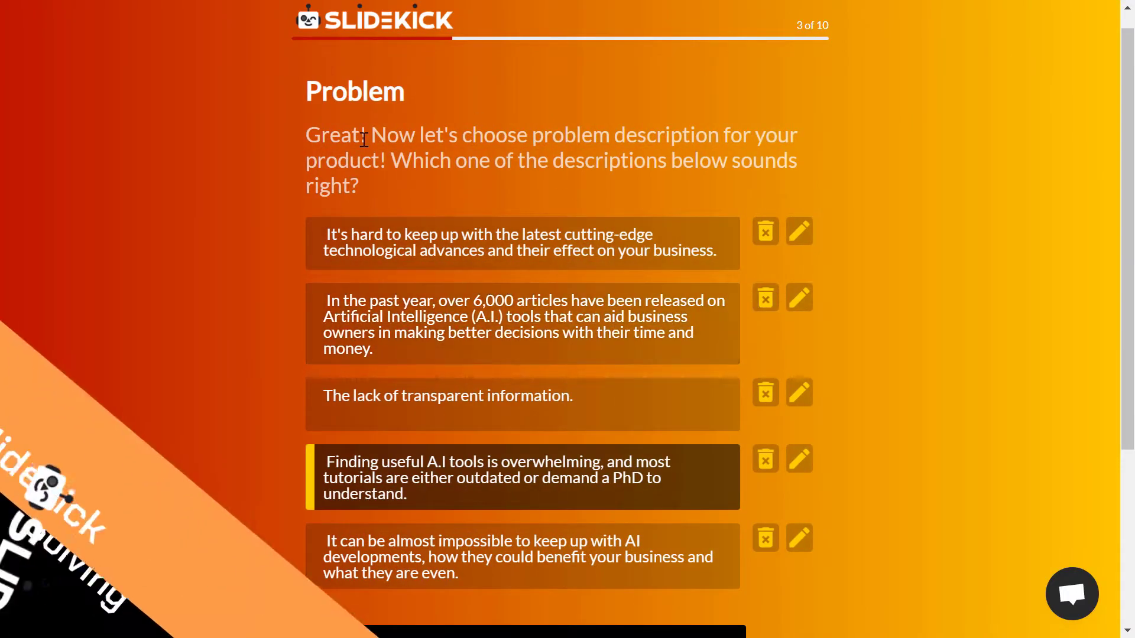
scroll(502, 152, down, 4)
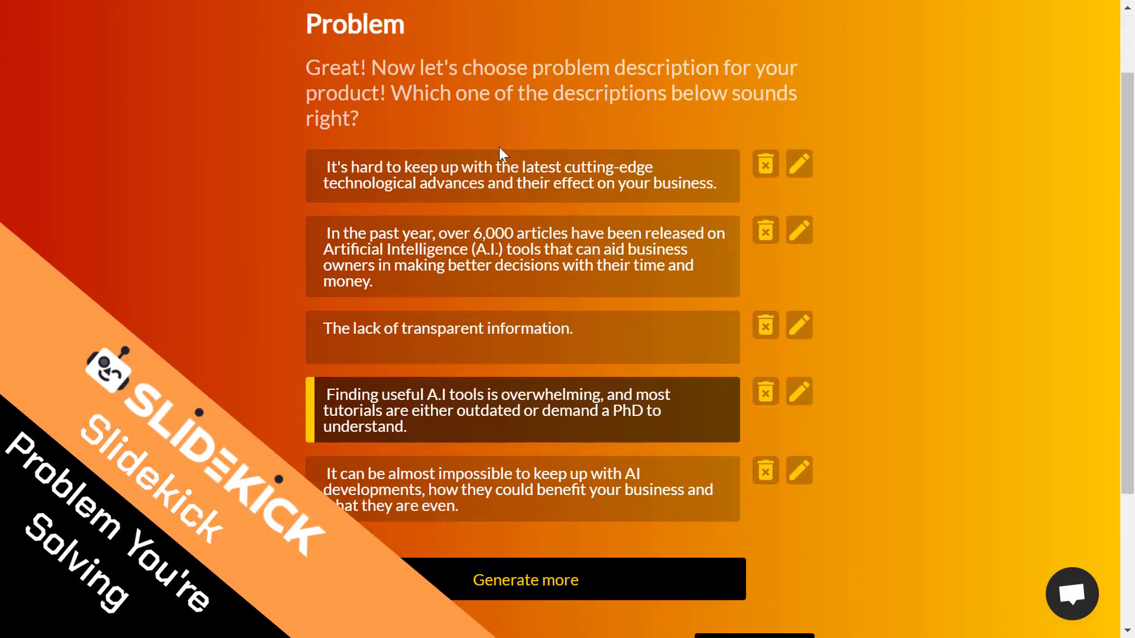
scroll(615, 243, up, 3)
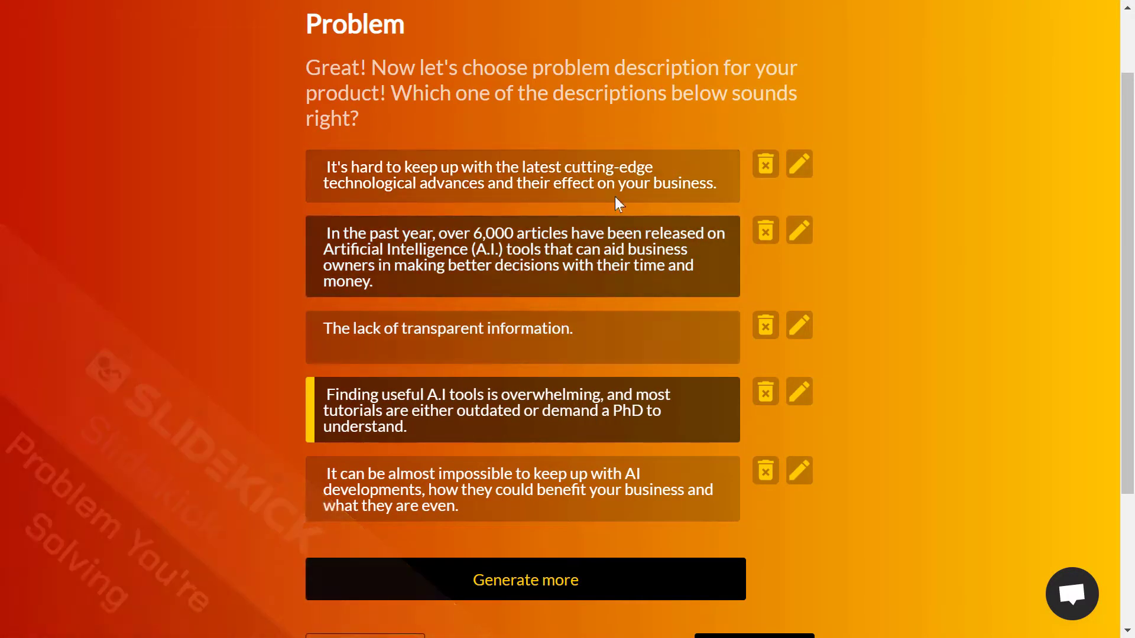
scroll(605, 178, down, 2)
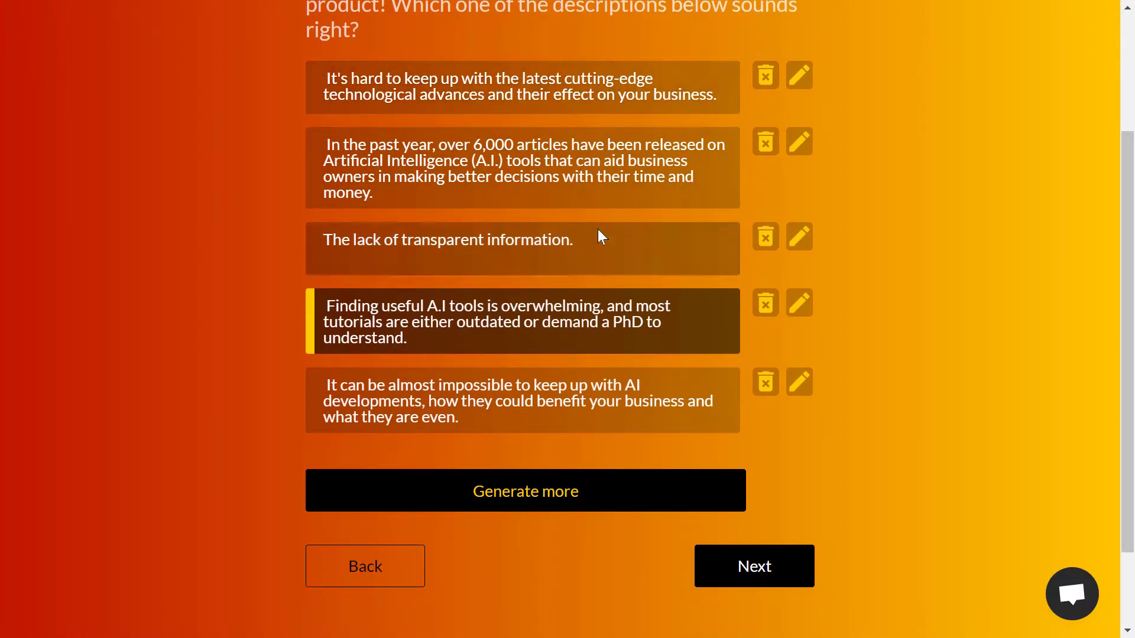
scroll(600, 236, up, 3)
scroll(601, 218, down, 3)
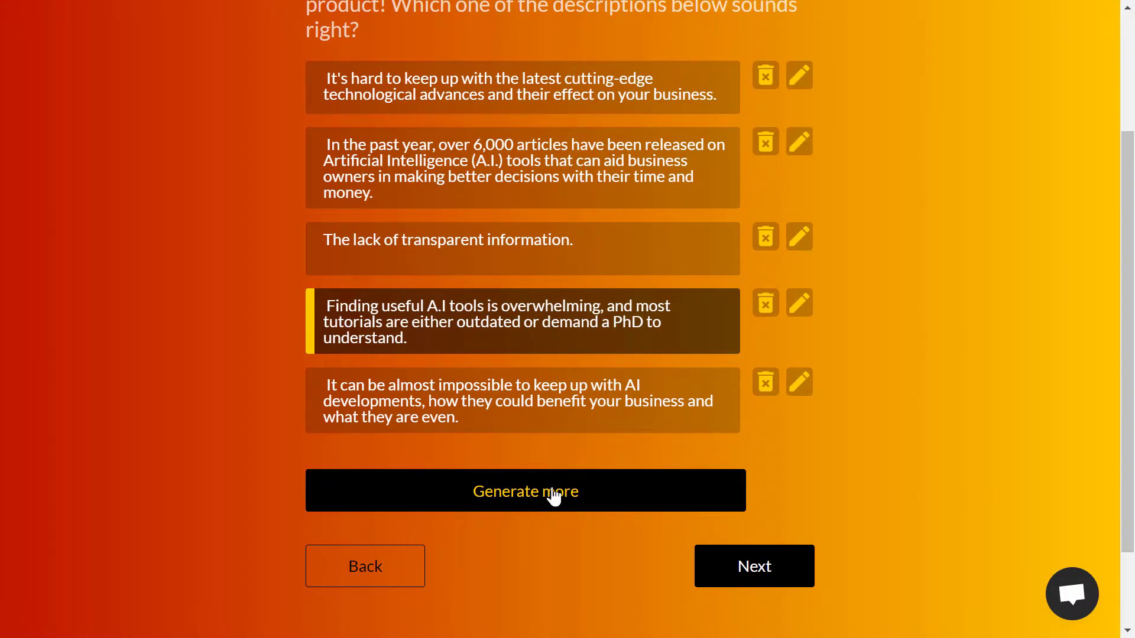
scroll(650, 449, up, 1)
scroll(638, 467, down, 1)
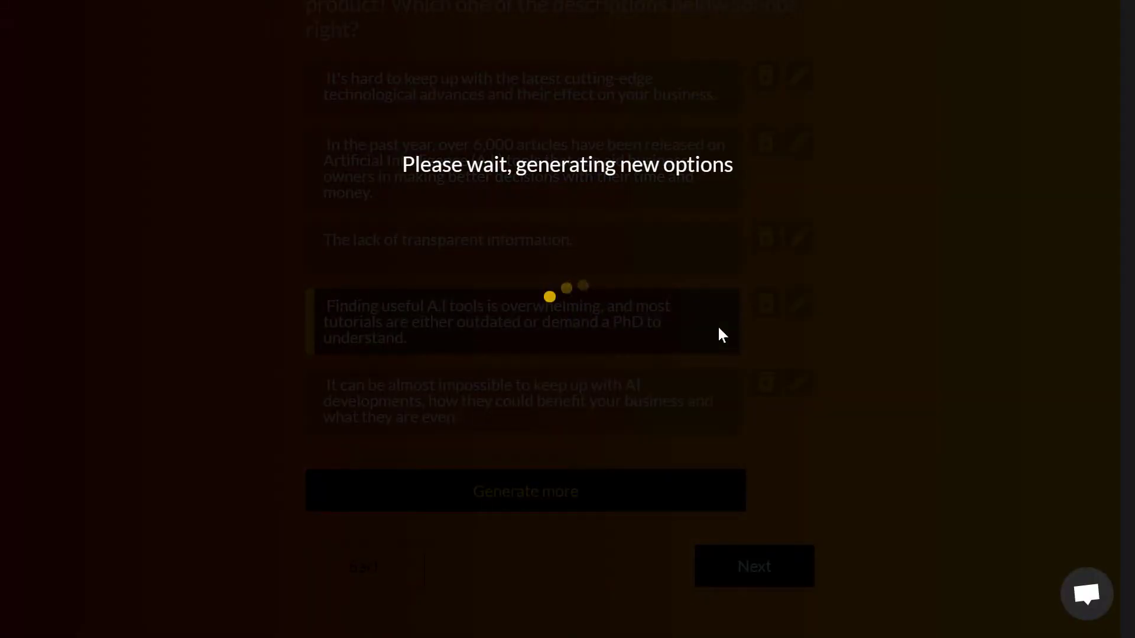
scroll(718, 328, up, 1)
Keep 'Finding useful A.I tools is overwhelming…' selected as the problem statement.
scroll(604, 295, down, 2)
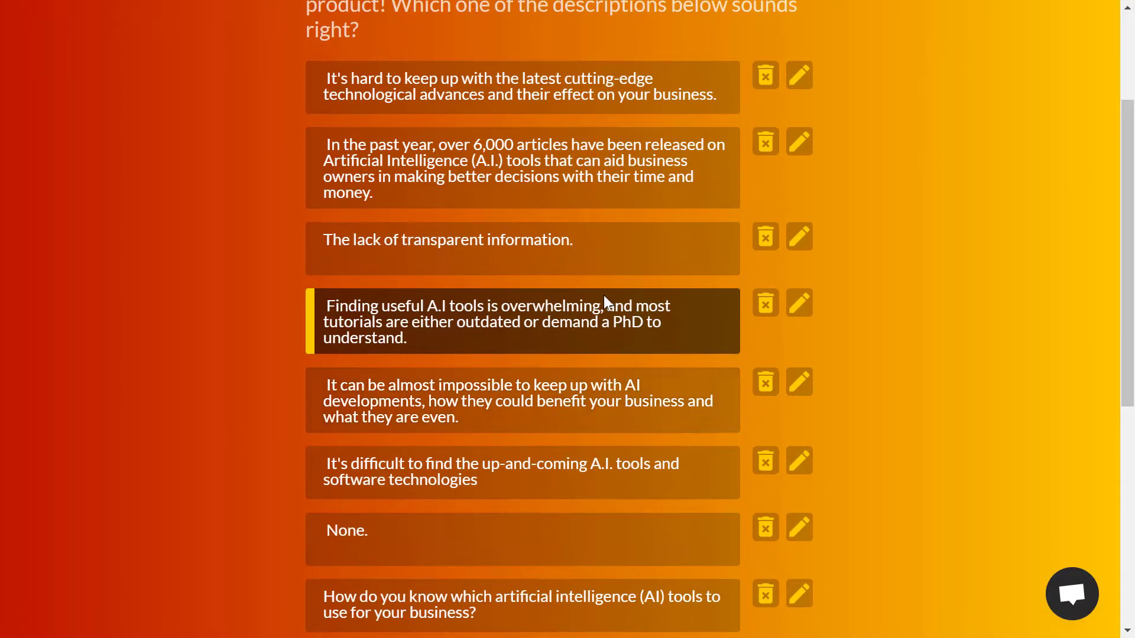
scroll(604, 296, down, 2)
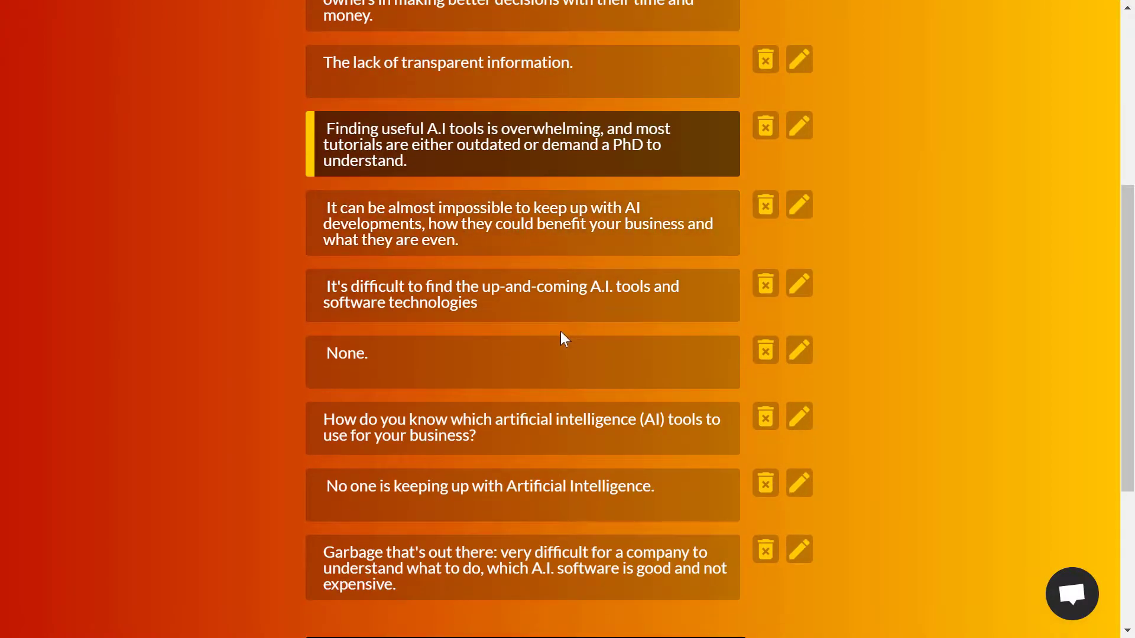
scroll(560, 332, down, 3)
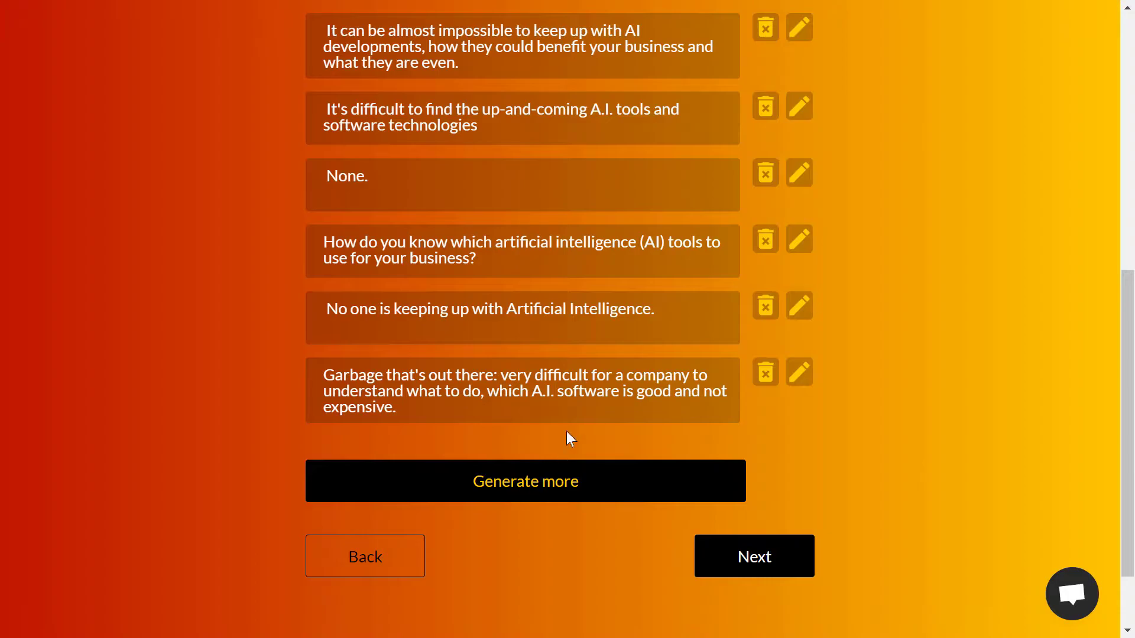
scroll(571, 425, up, 3)
scroll(550, 384, up, 4)
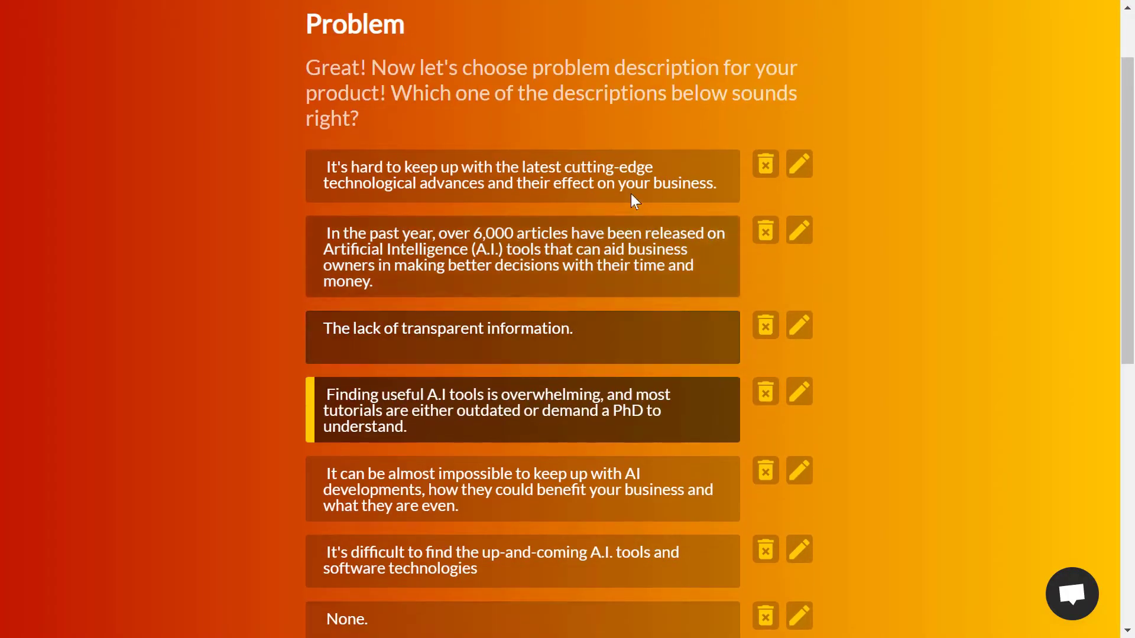
scroll(536, 264, down, 2)
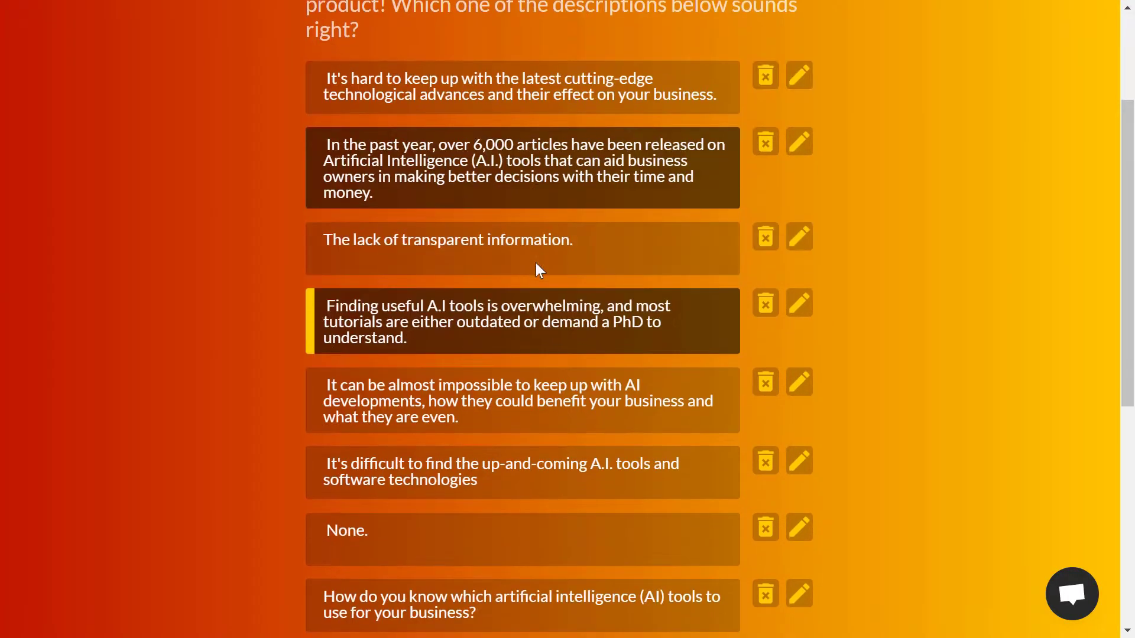
scroll(379, 107, up, 2)
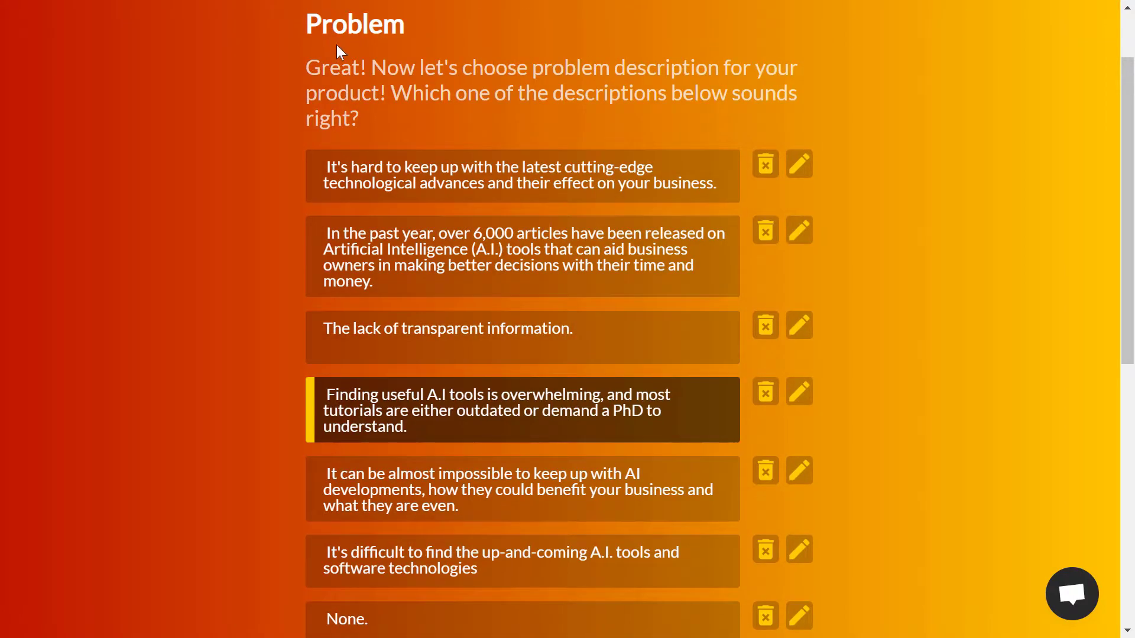
scroll(645, 231, down, 2)
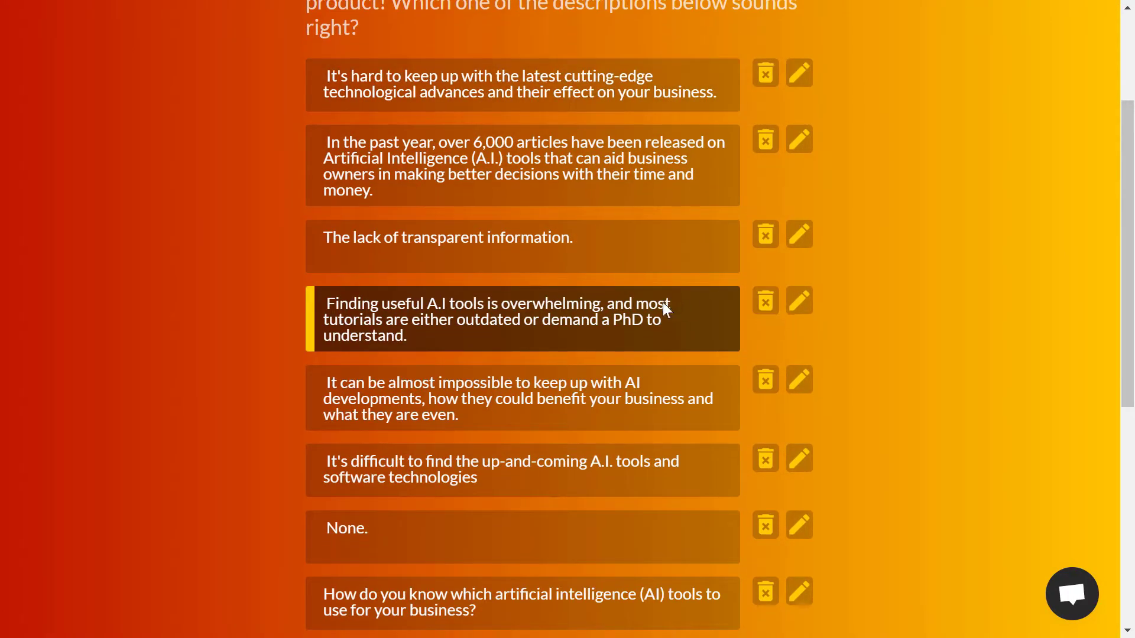
scroll(478, 256, down, 2)
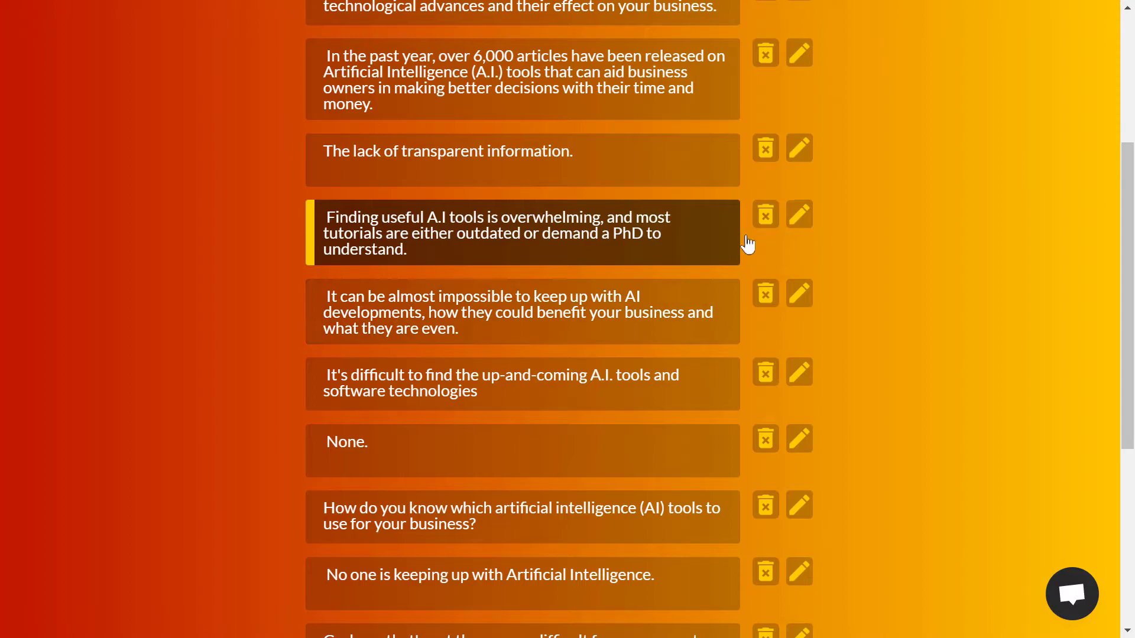
Trial-edit the chosen problem description, save it unchanged, and advance to Solution, step 4.
click(801, 224)
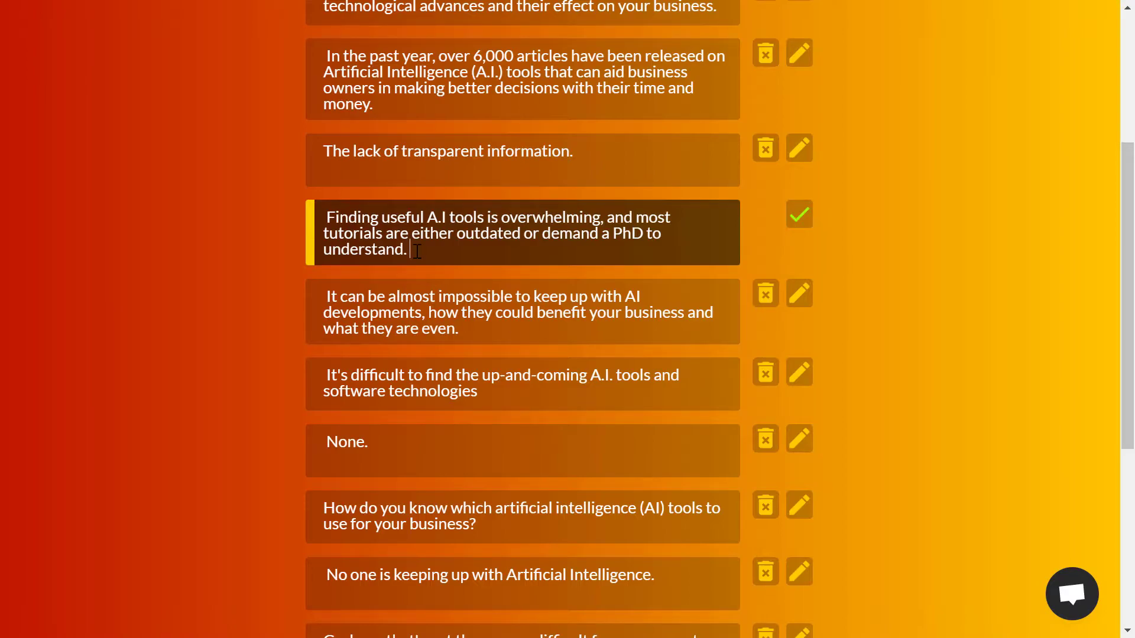
text(ssdsadasdkj)
key(ctrl+BackSpace)
click(810, 222)
scroll(646, 221, down, 6)
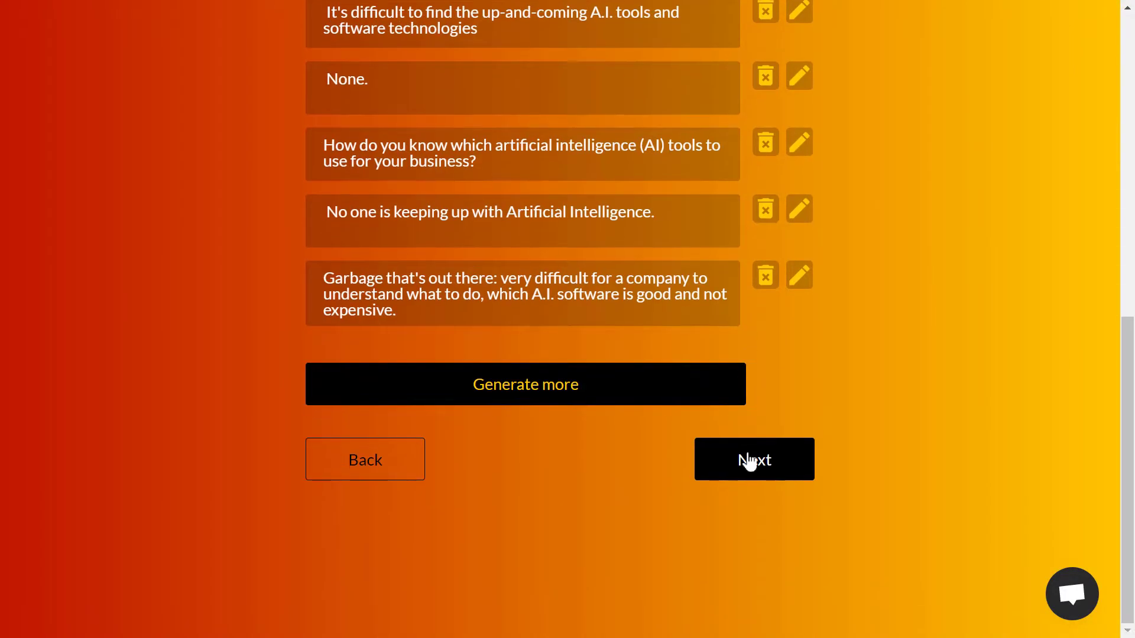
click(750, 461)
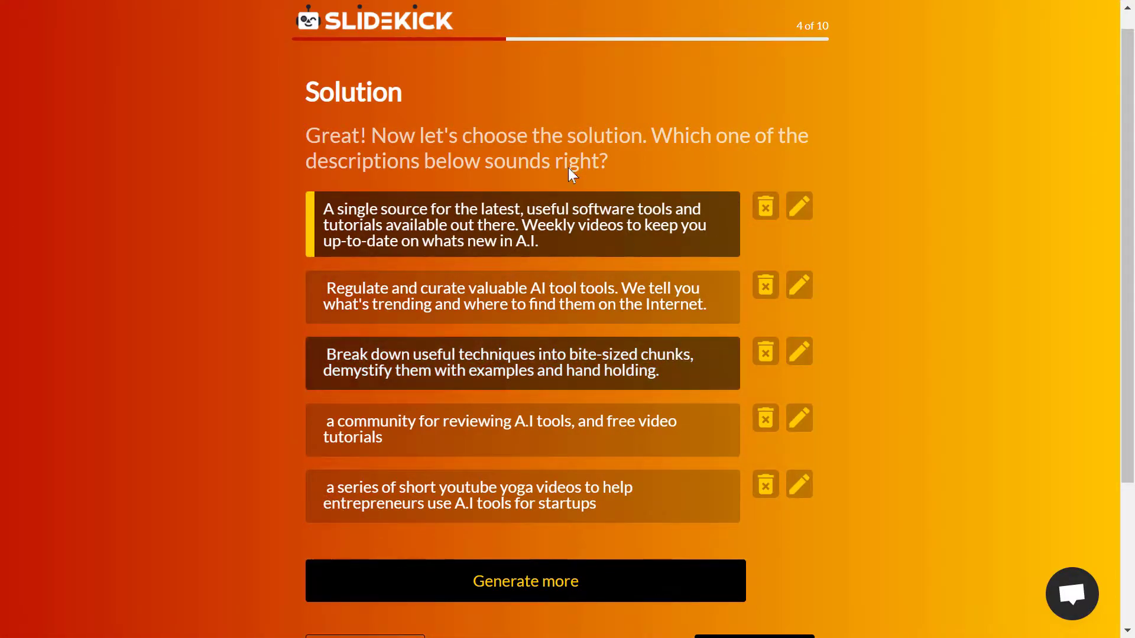
Keep the single source for A.I tools and tutorials as the solution and advance to Market.
scroll(558, 272, down, 2)
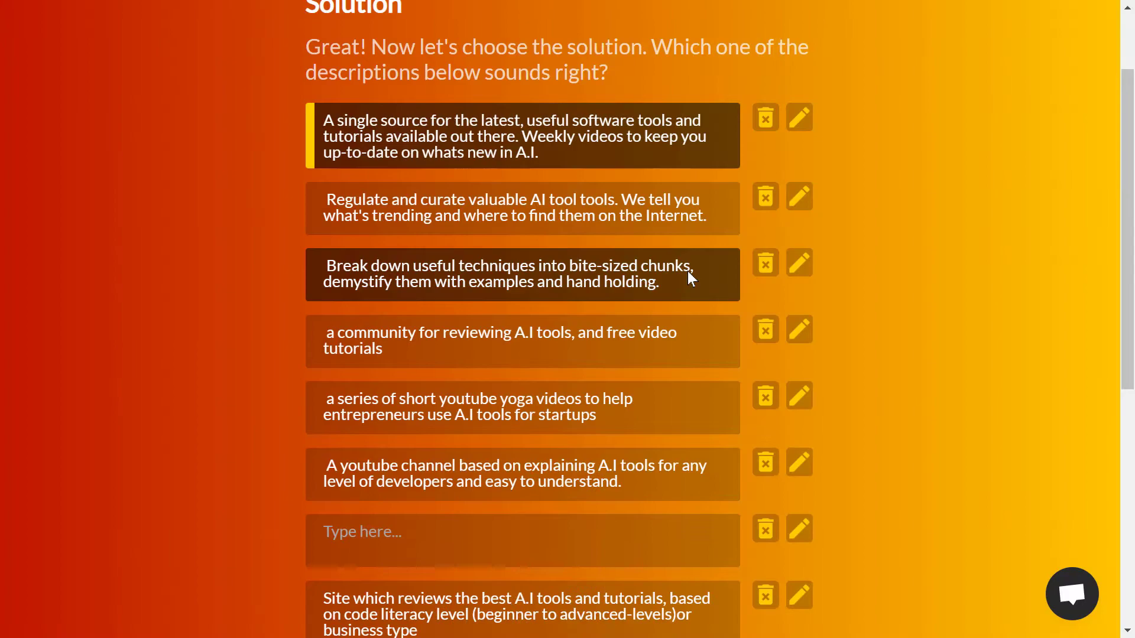
scroll(592, 319, down, 3)
scroll(594, 326, down, 2)
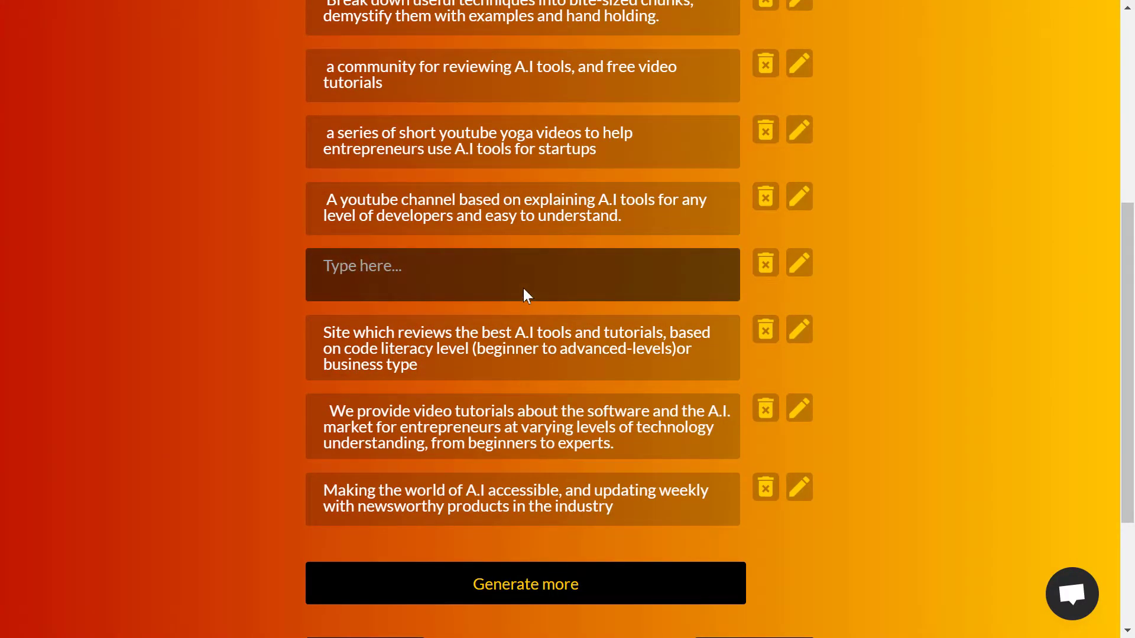
scroll(517, 274, down, 2)
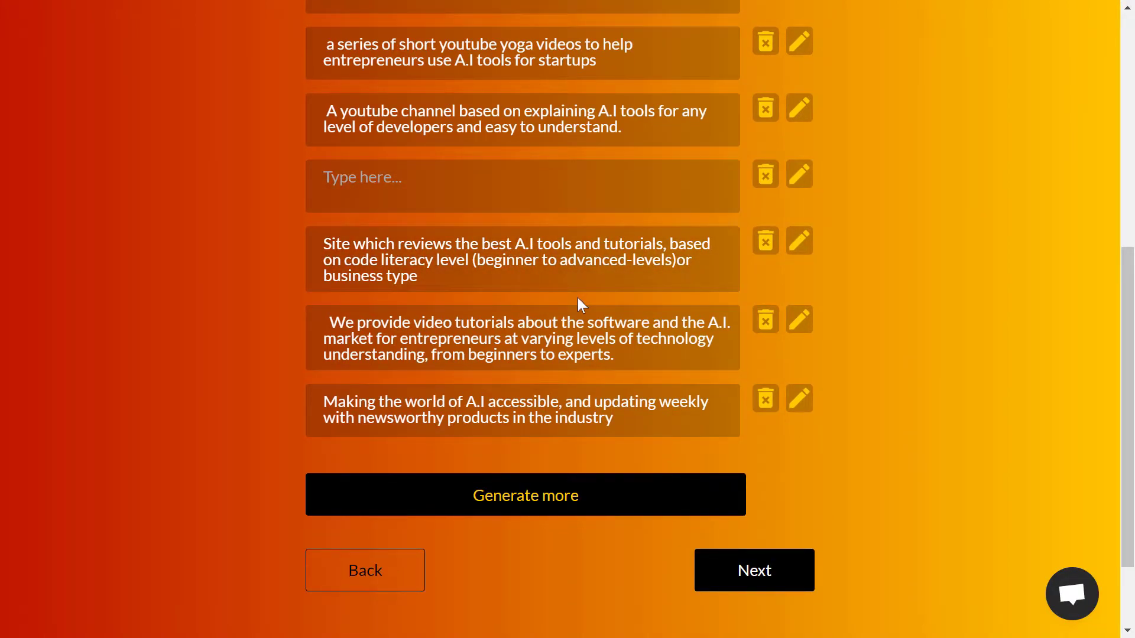
scroll(445, 327, down, 2)
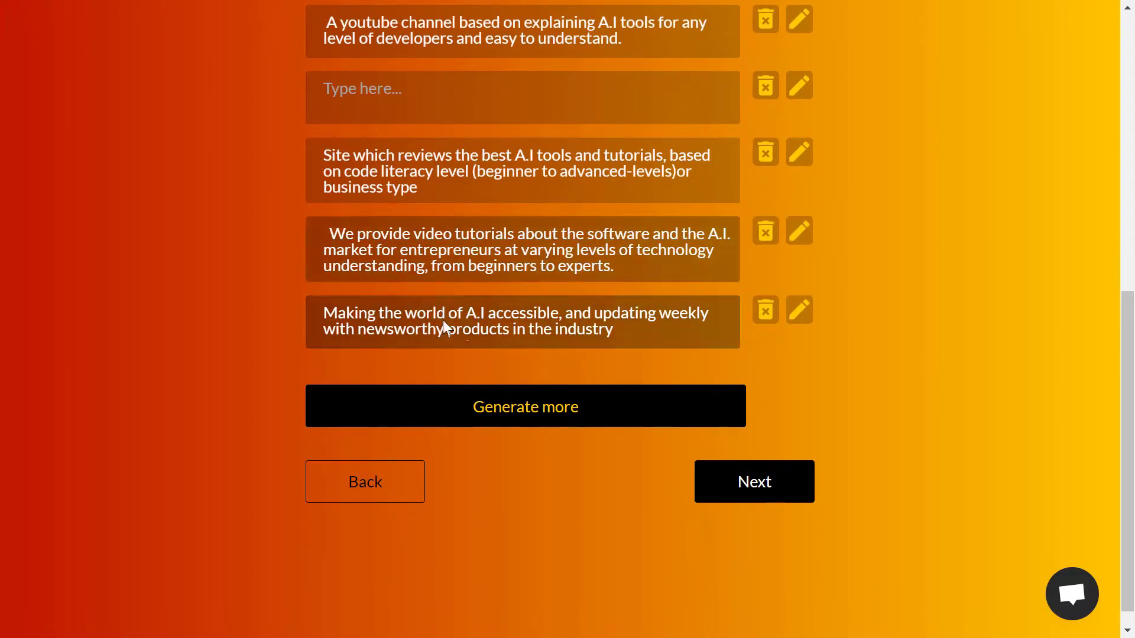
scroll(442, 320, up, 10)
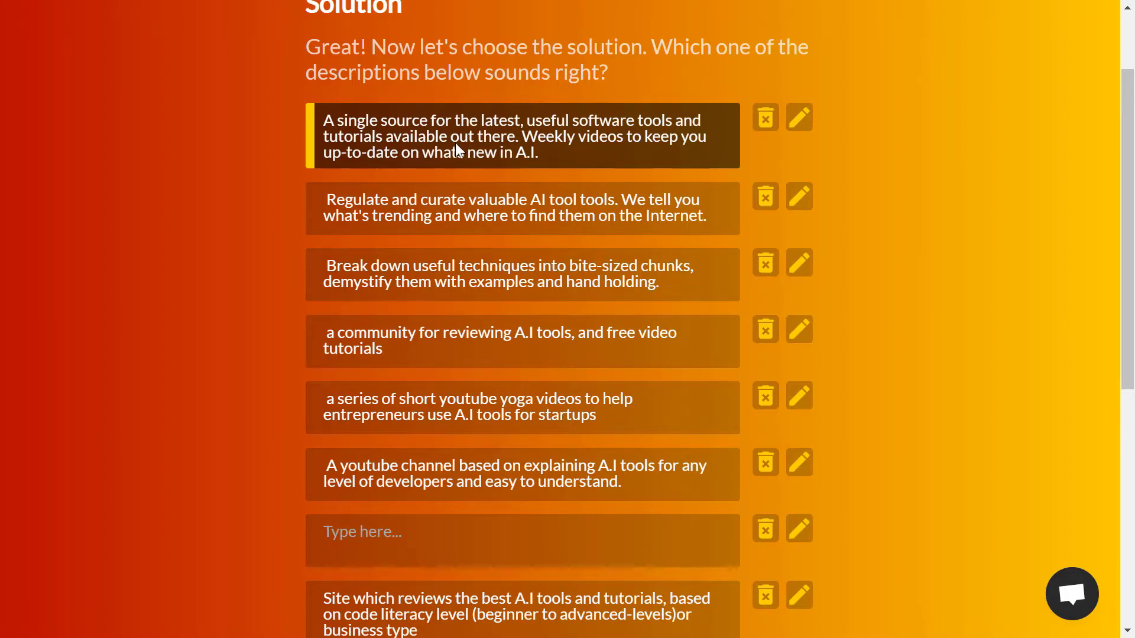
scroll(698, 491, down, 8)
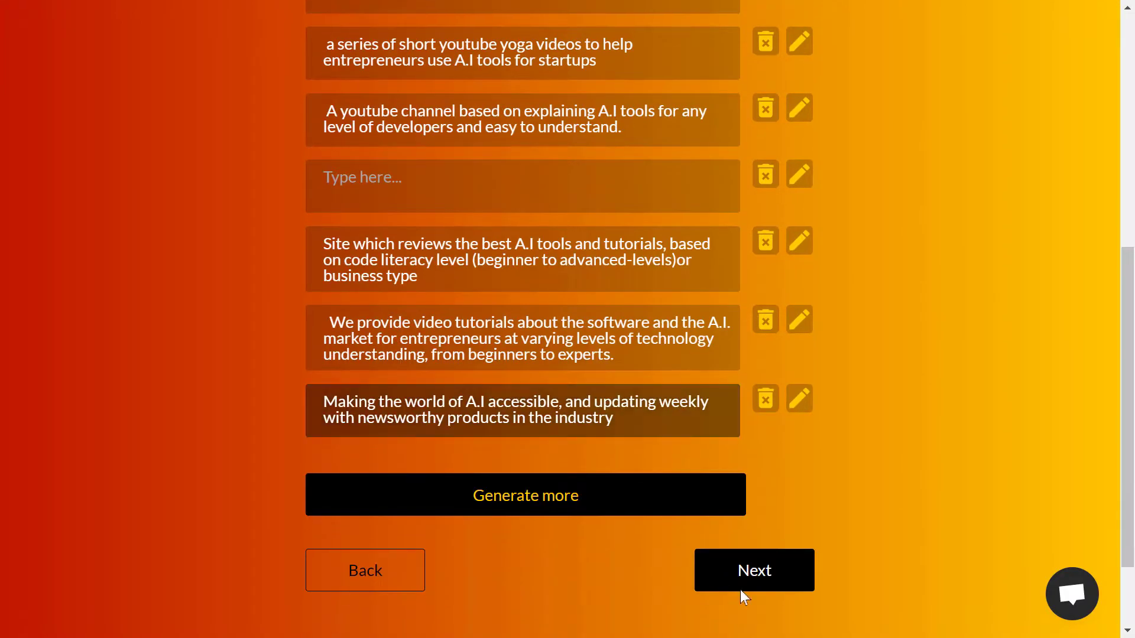
click(754, 571)
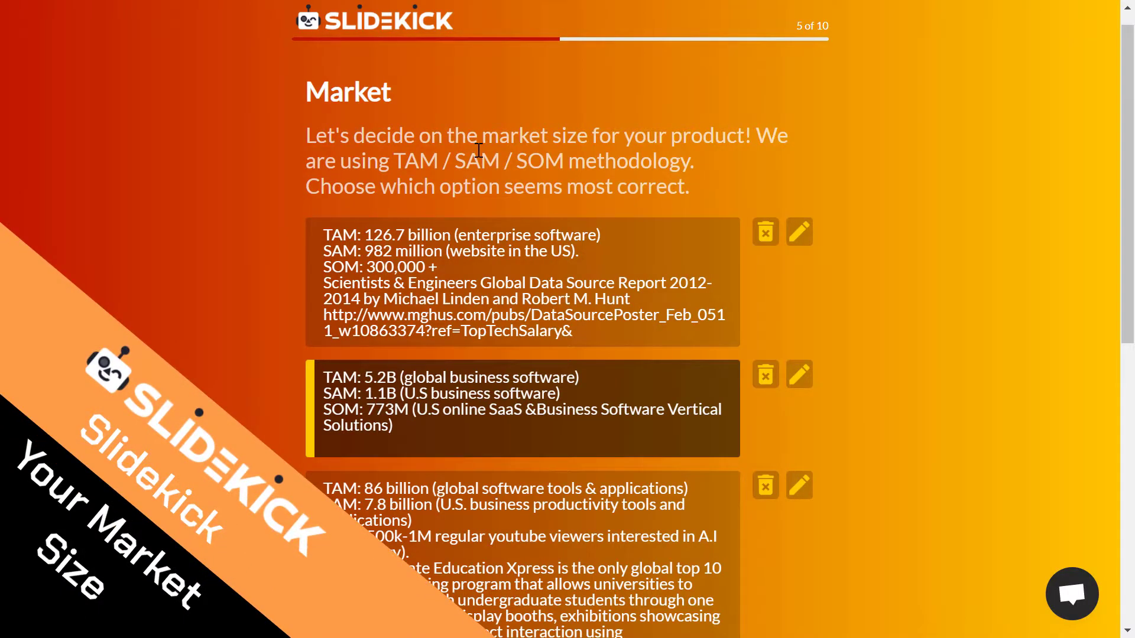
Highlight 'TAM / SAM' in the Market intro sentence, then clear the highlight.
scroll(478, 150, down, 6)
scroll(522, 175, up, 6)
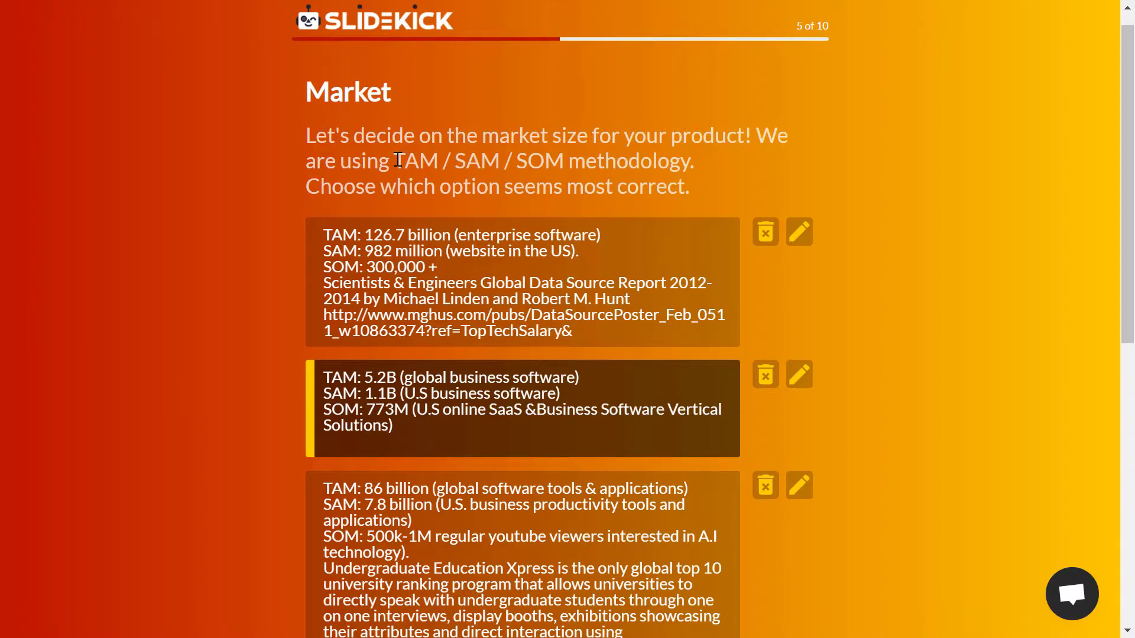
drag(398, 159, 493, 160)
click(535, 164)
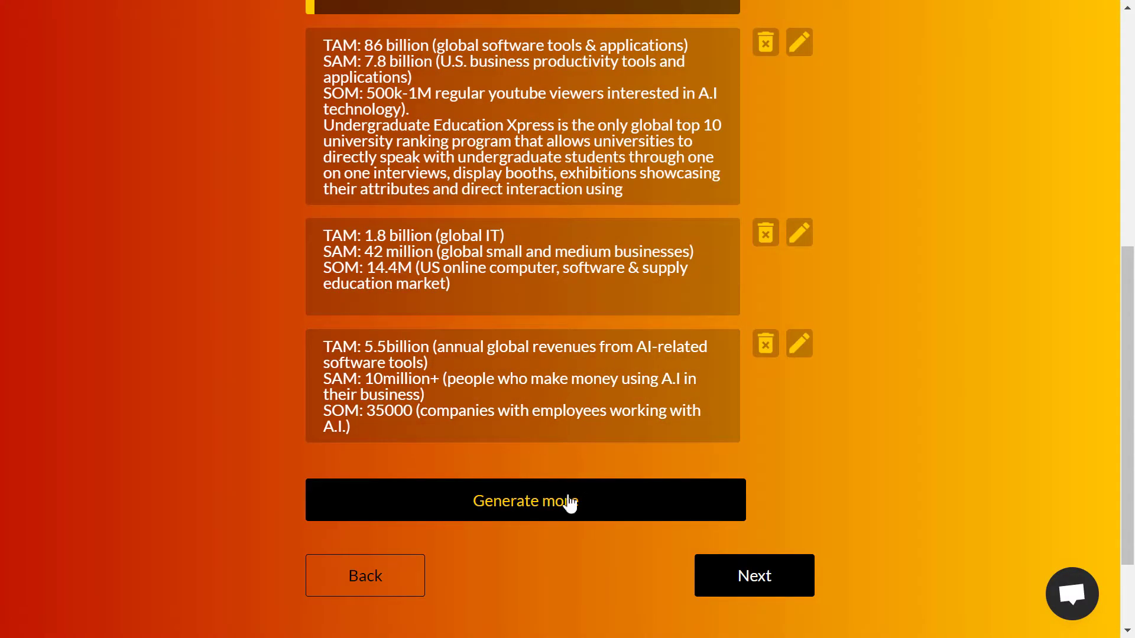
Generate more market-size options and review the TAM/SAM/SOM cards, keeping the 5.2B option.
click(569, 501)
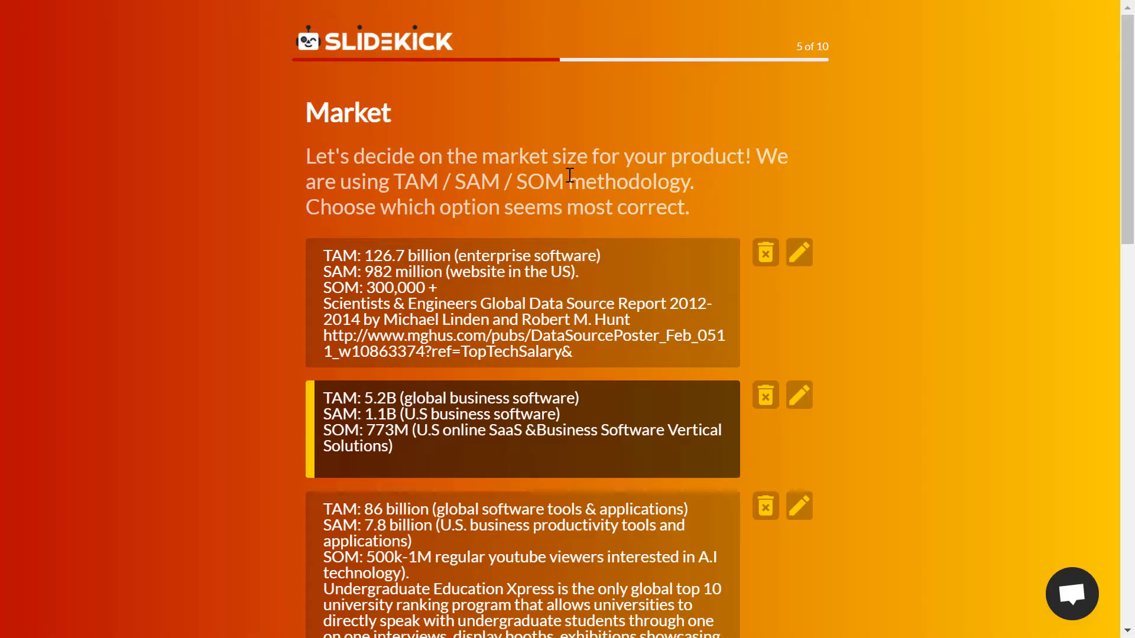
scroll(572, 170, down, 15)
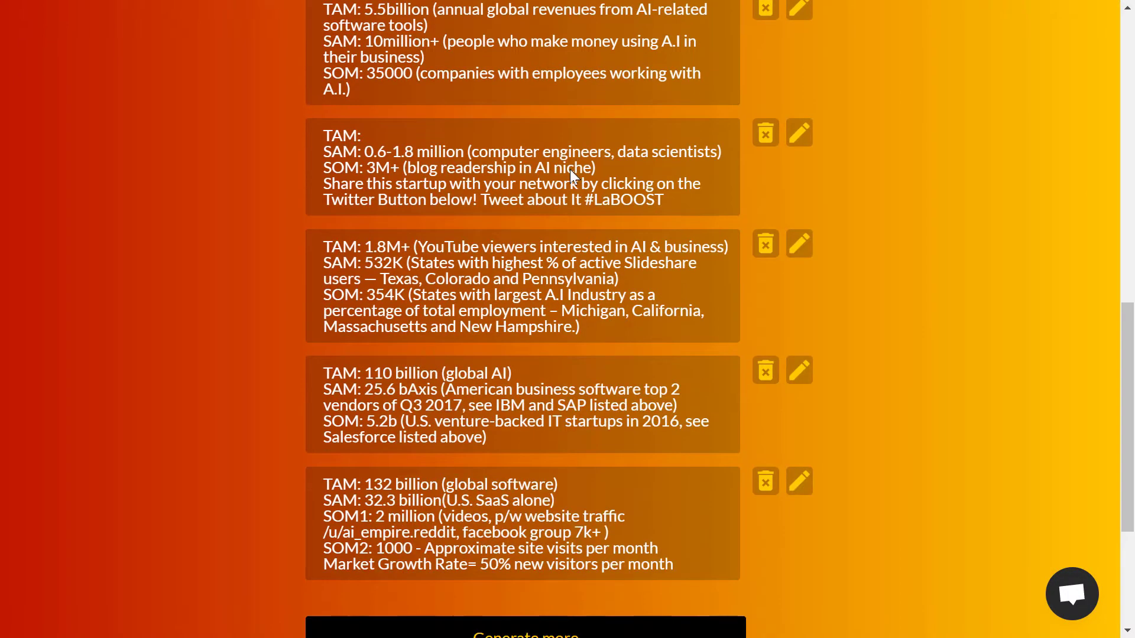
scroll(532, 200, up, 2)
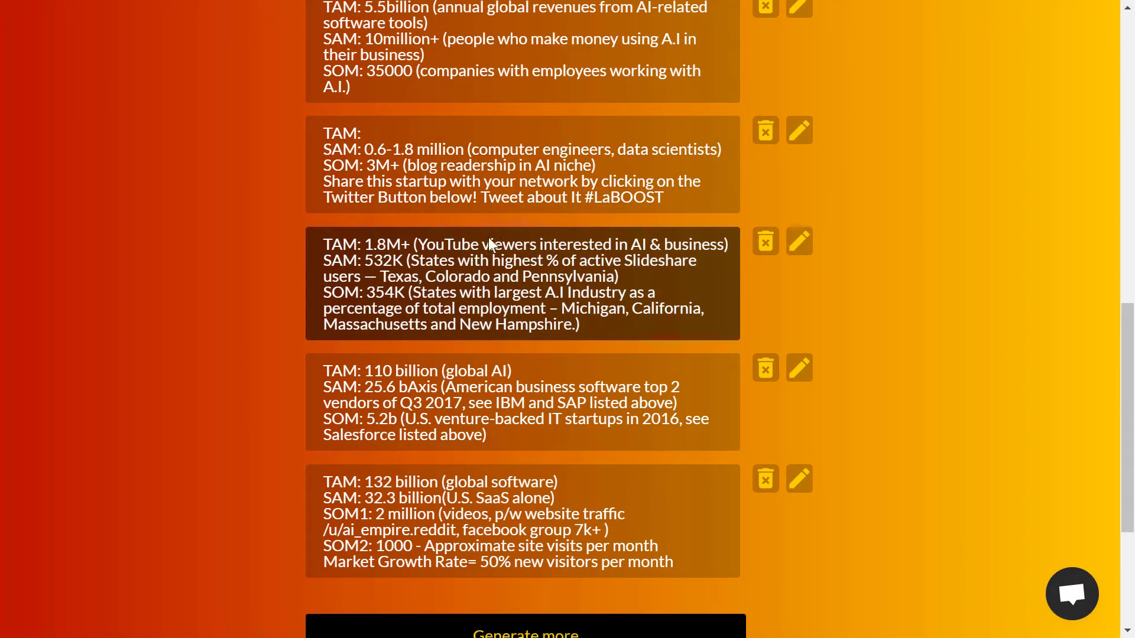
scroll(497, 254, down, 1)
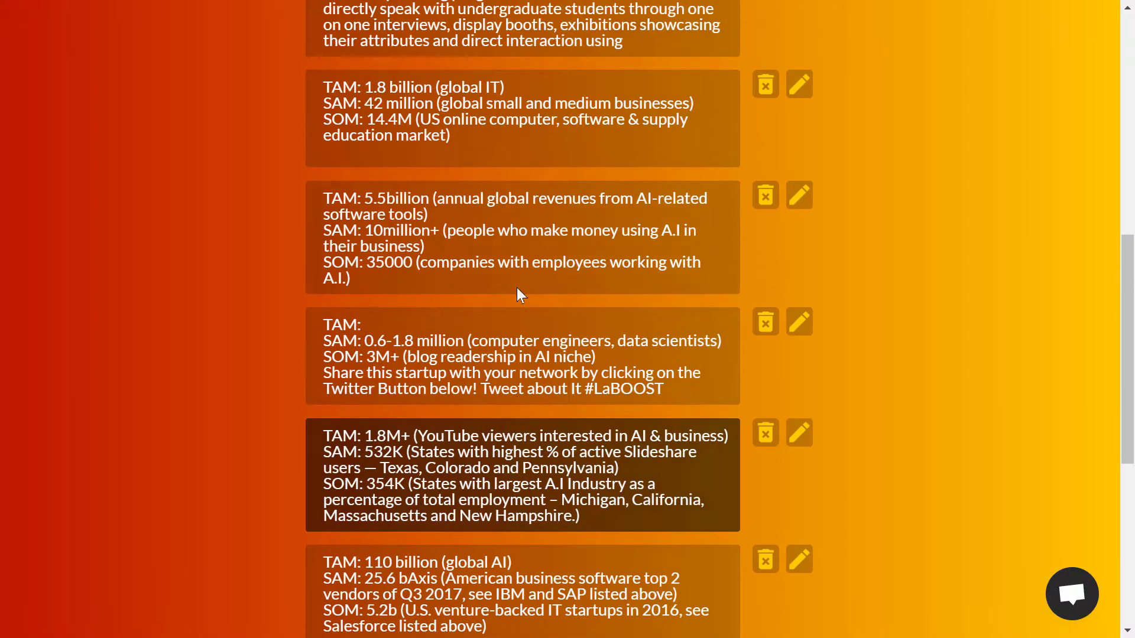
scroll(526, 321, up, 5)
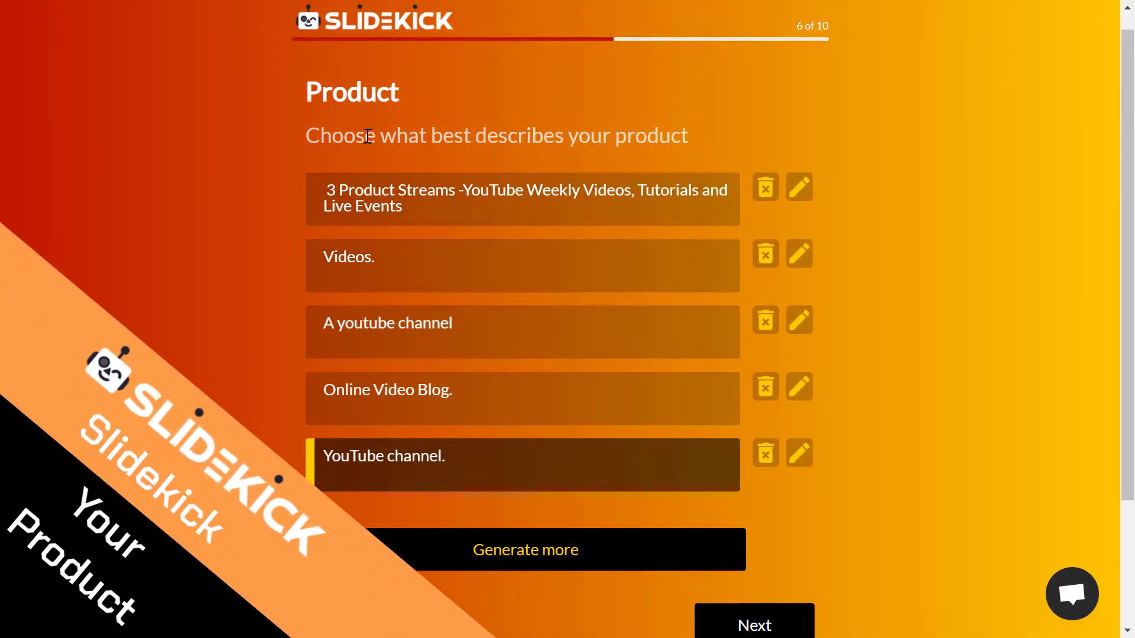
Review the Product options with 'YouTube channel.' chosen as the product description.
scroll(449, 302, down, 2)
scroll(414, 277, up, 2)
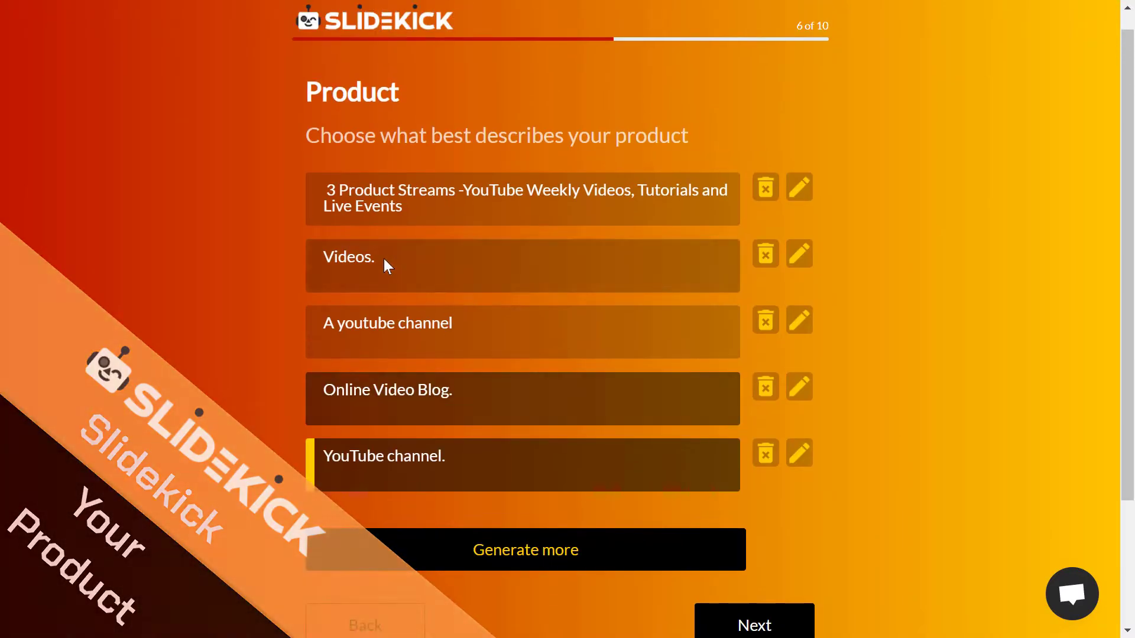
scroll(408, 407, down, 2)
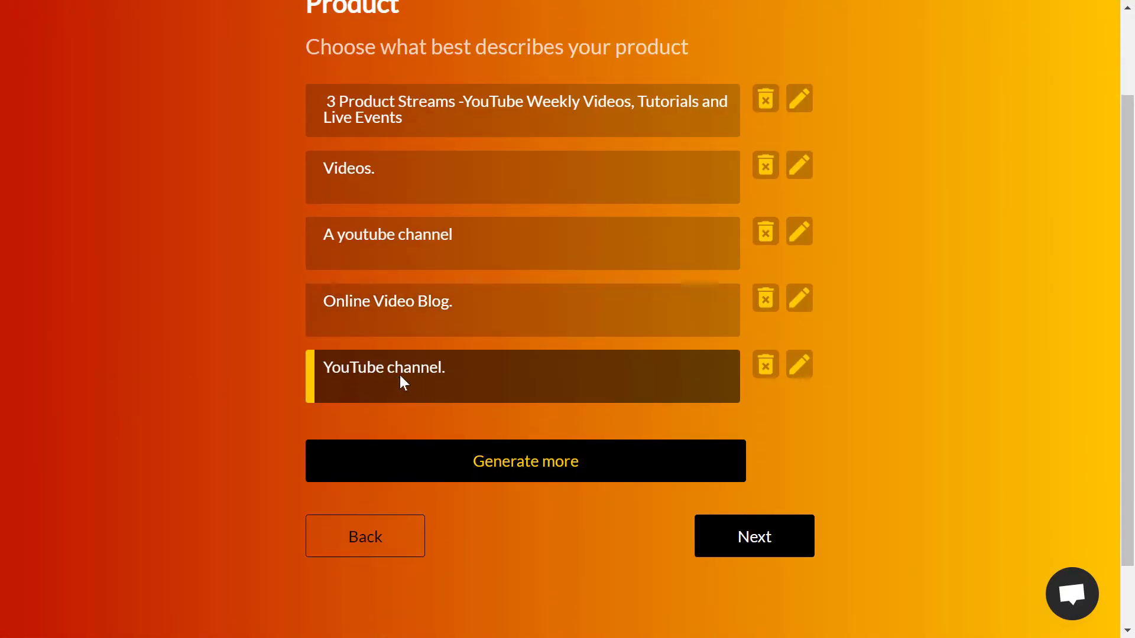
scroll(503, 349, up, 2)
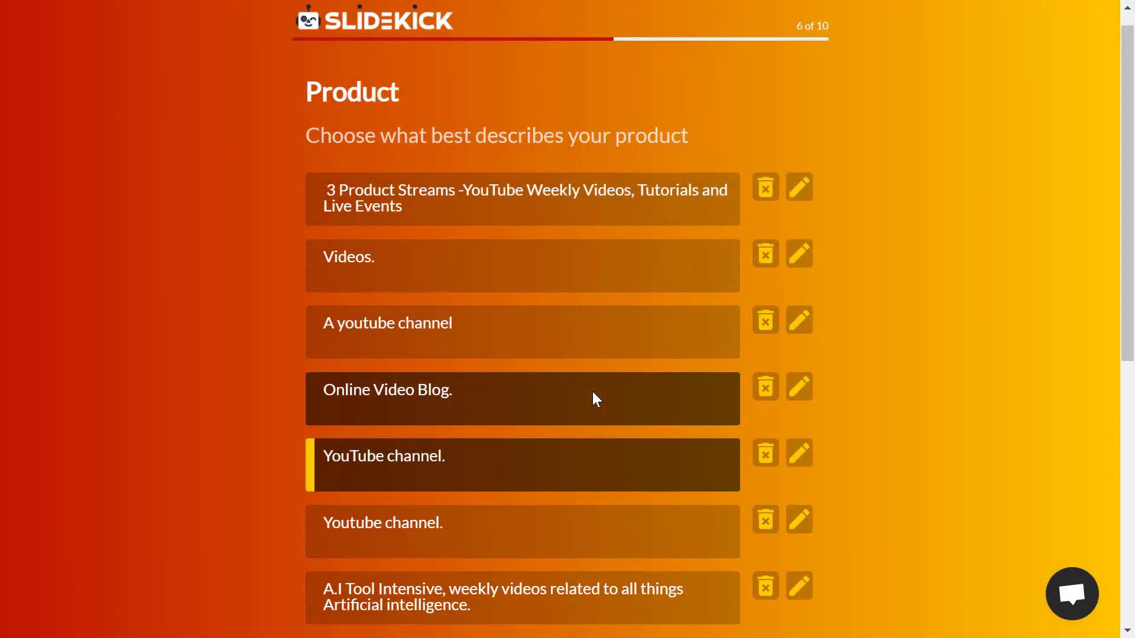
scroll(491, 474, up, 1)
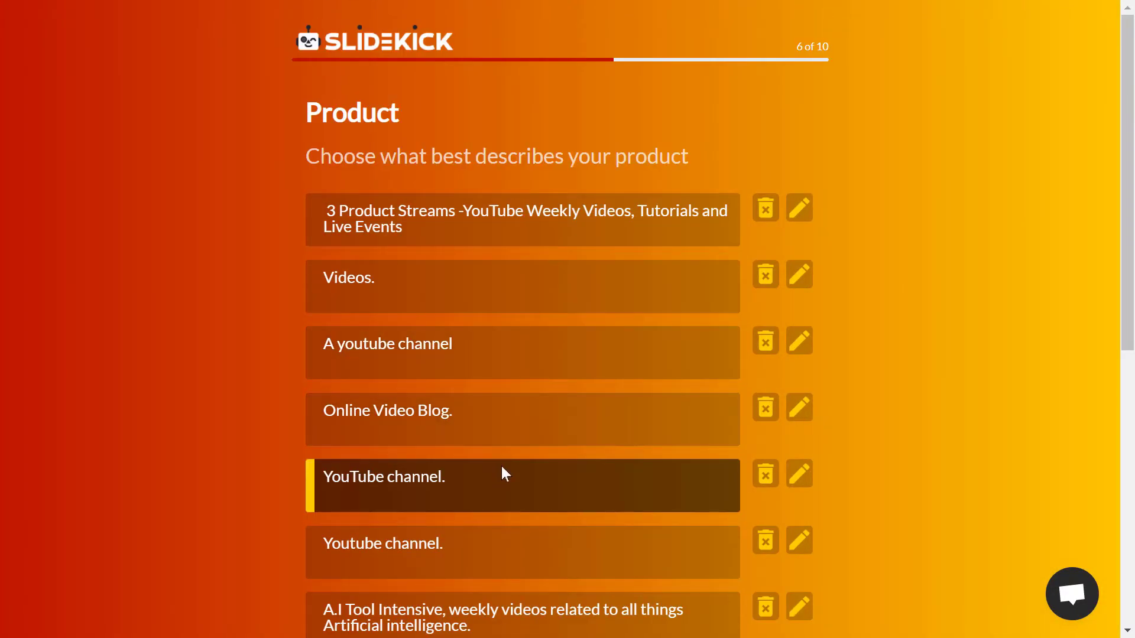
scroll(501, 470, down, 5)
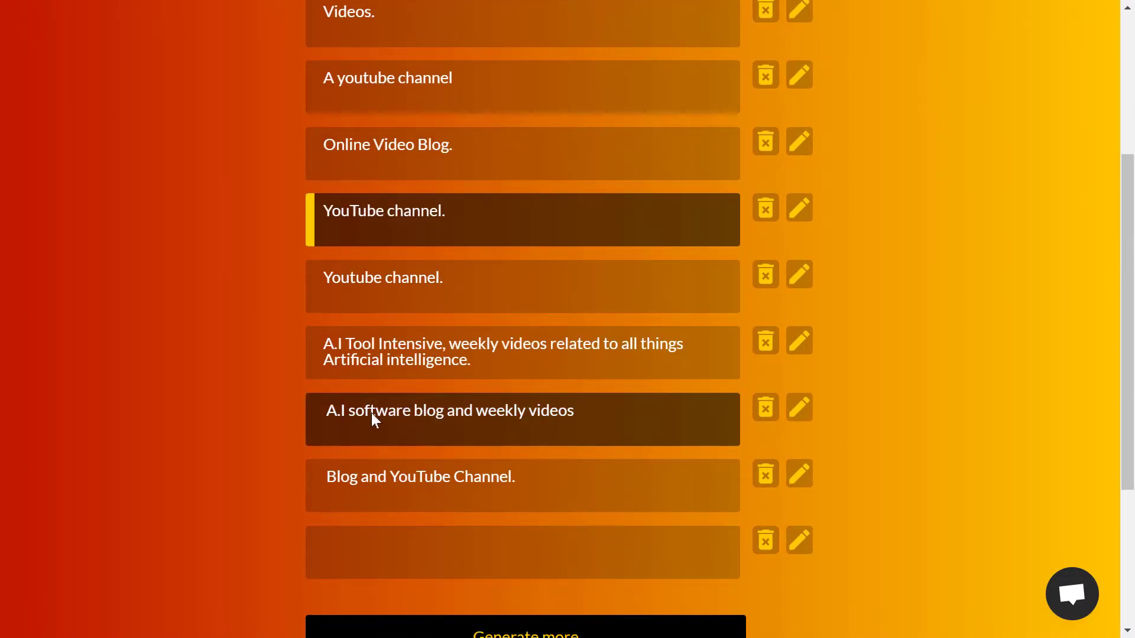
scroll(455, 423, up, 3)
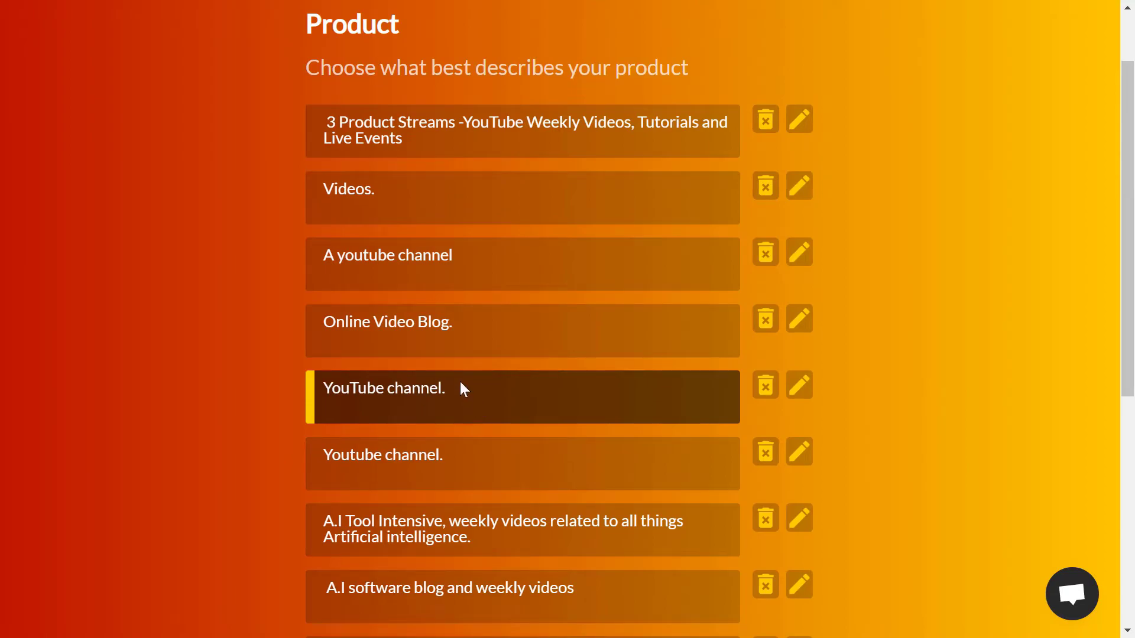
scroll(527, 375, down, 5)
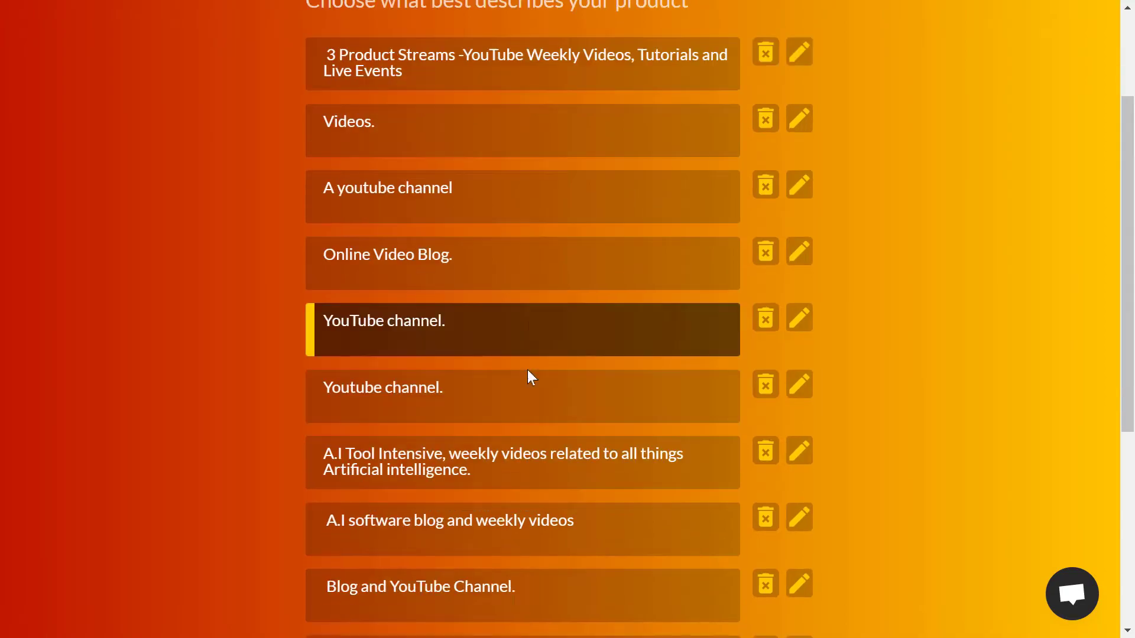
scroll(643, 419, down, 2)
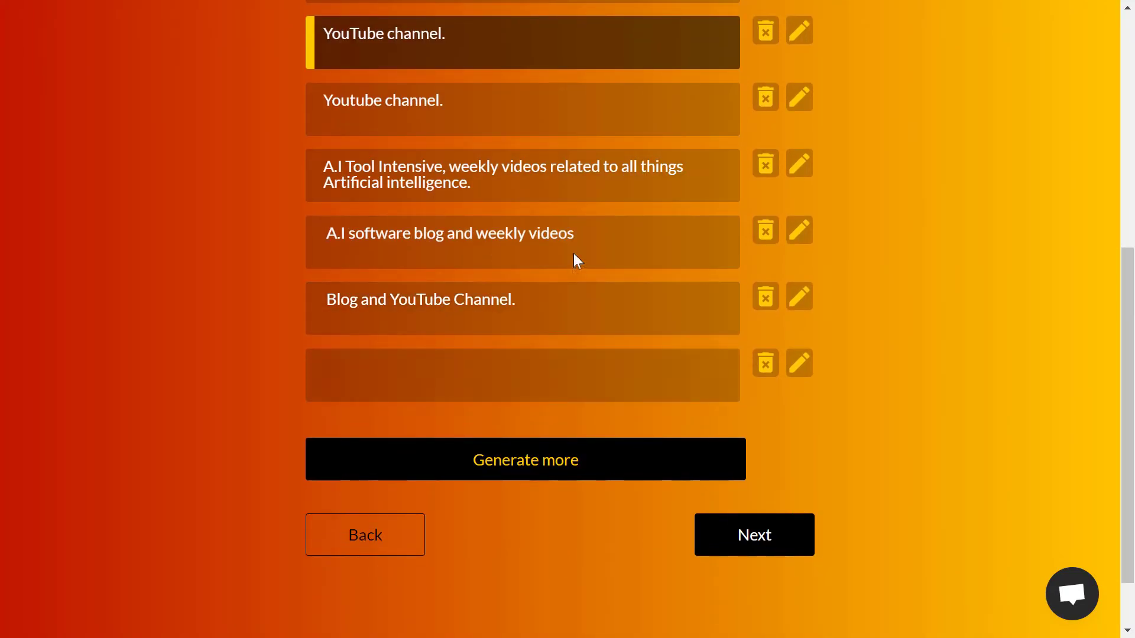
Advance to the Business model step, 7 of 10, and look over its options.
click(766, 544)
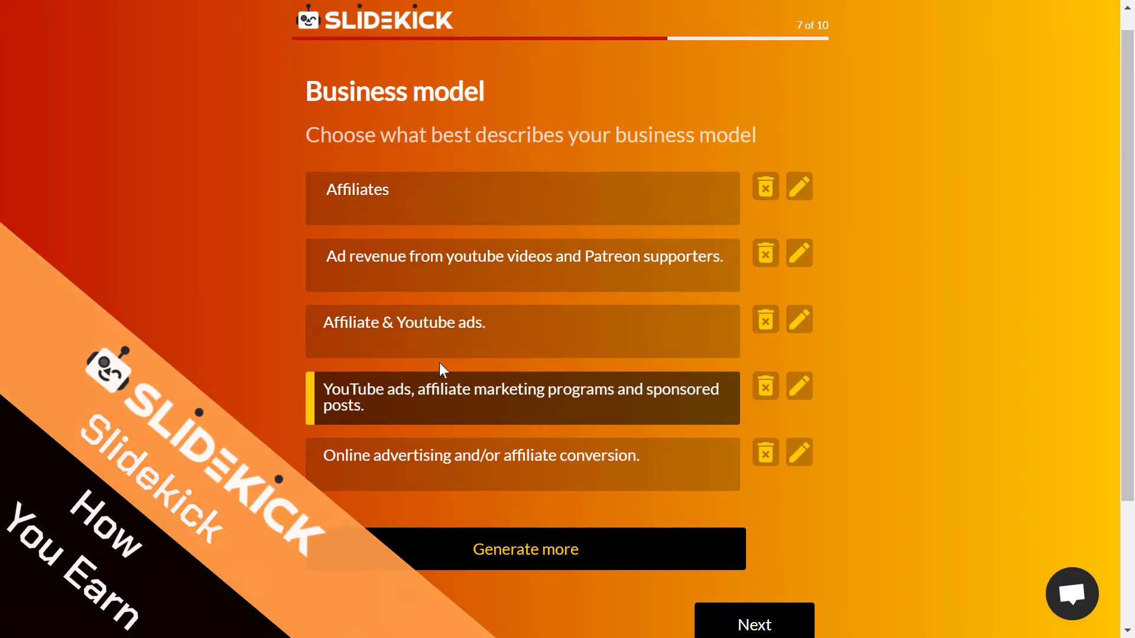
scroll(438, 362, down, 1)
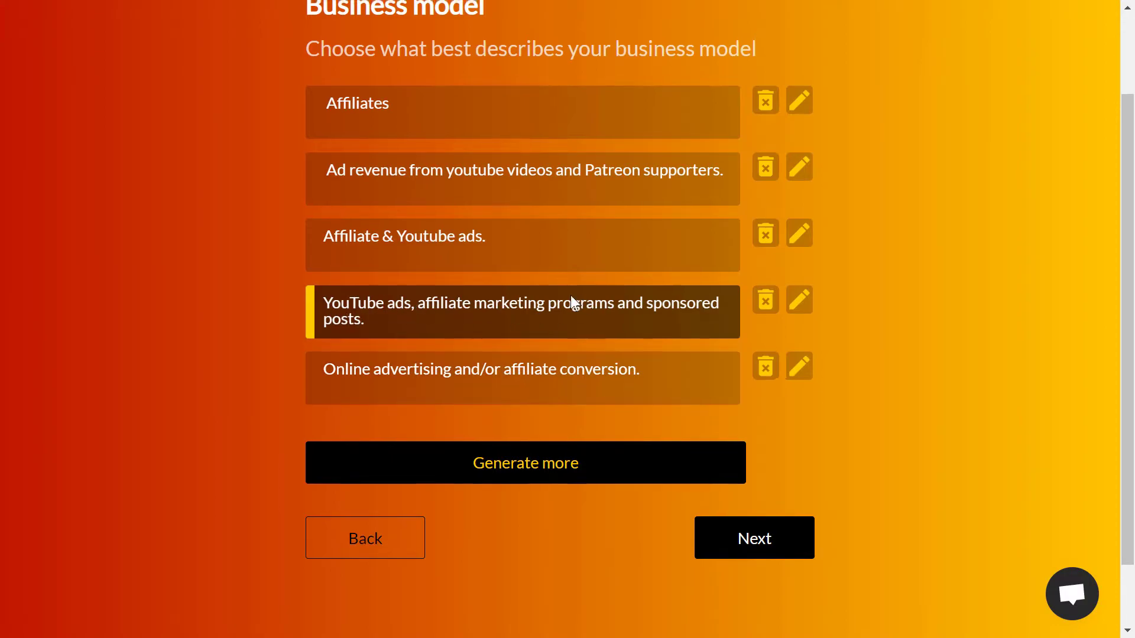
scroll(570, 295, up, 2)
Replace 'ads' with 'Partners Program' in the fourth business model option and save it.
click(799, 407)
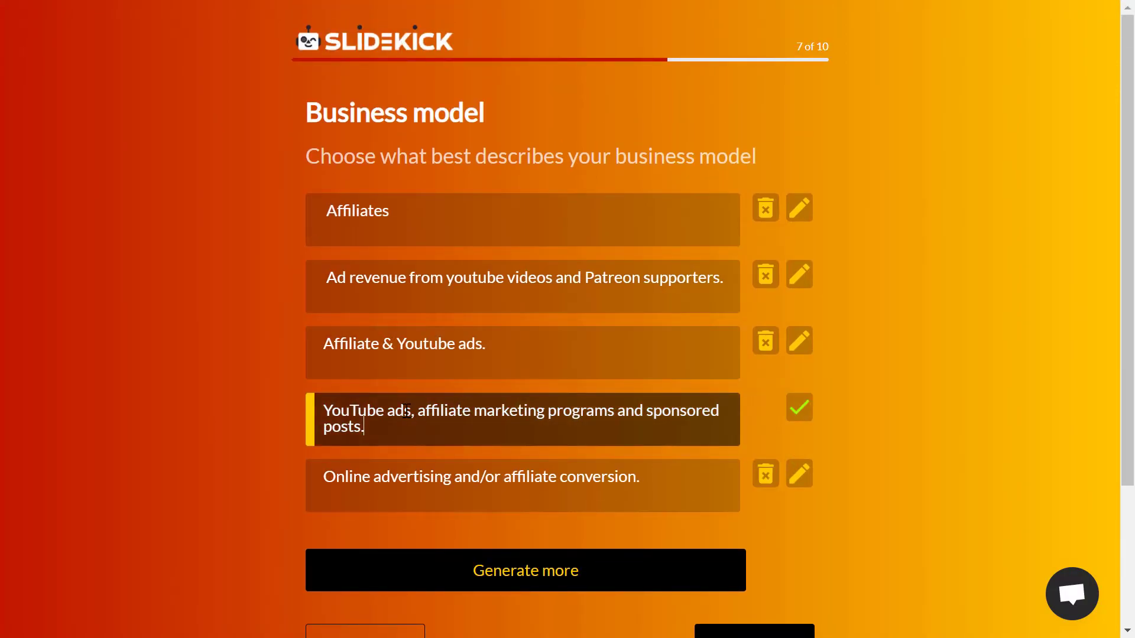
drag(413, 409, 384, 410)
key(BackSpace)
text(Partners)
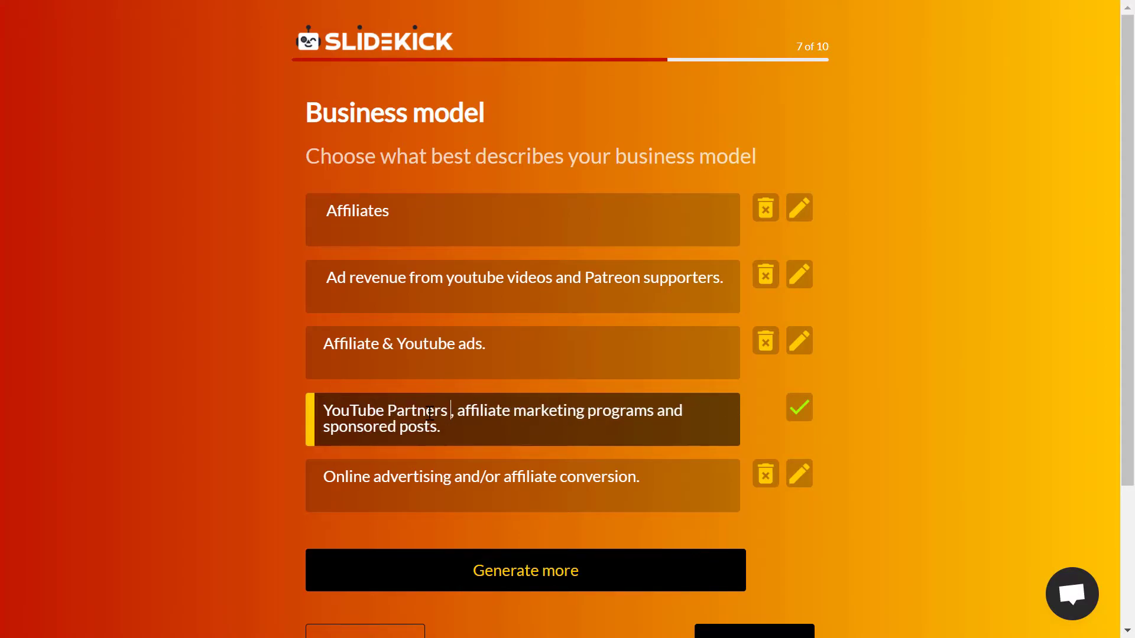
text( Program)
click(799, 408)
scroll(806, 392, down, 3)
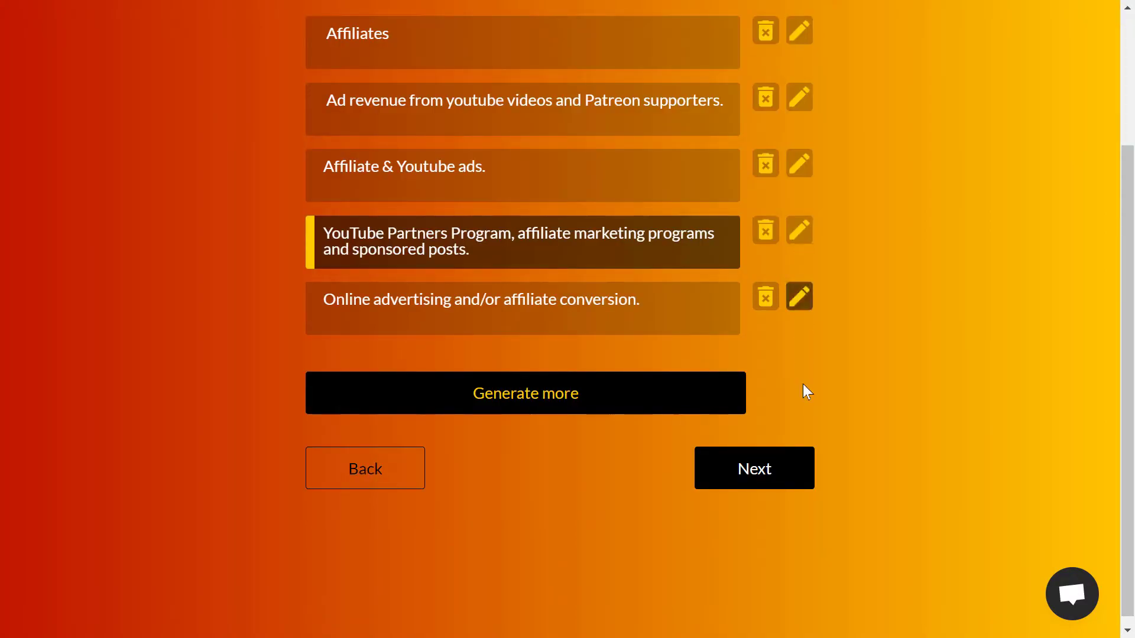
Keep 'Free tutorials online.' as competitors and advance to Competitive advantages, 9 of 10.
click(781, 473)
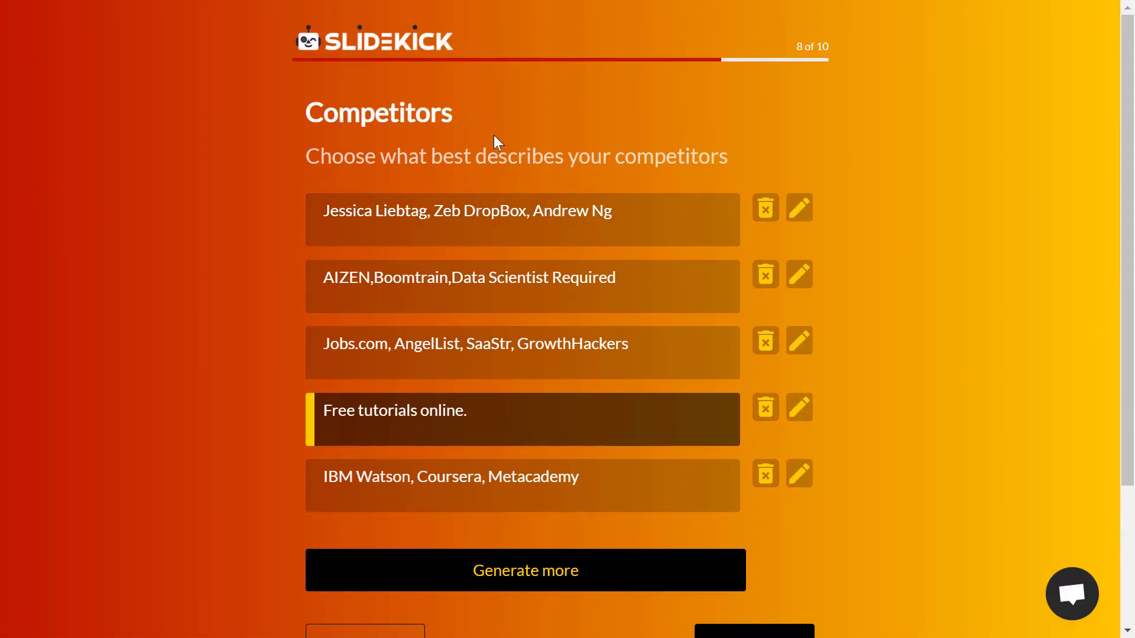
scroll(531, 195, down, 1)
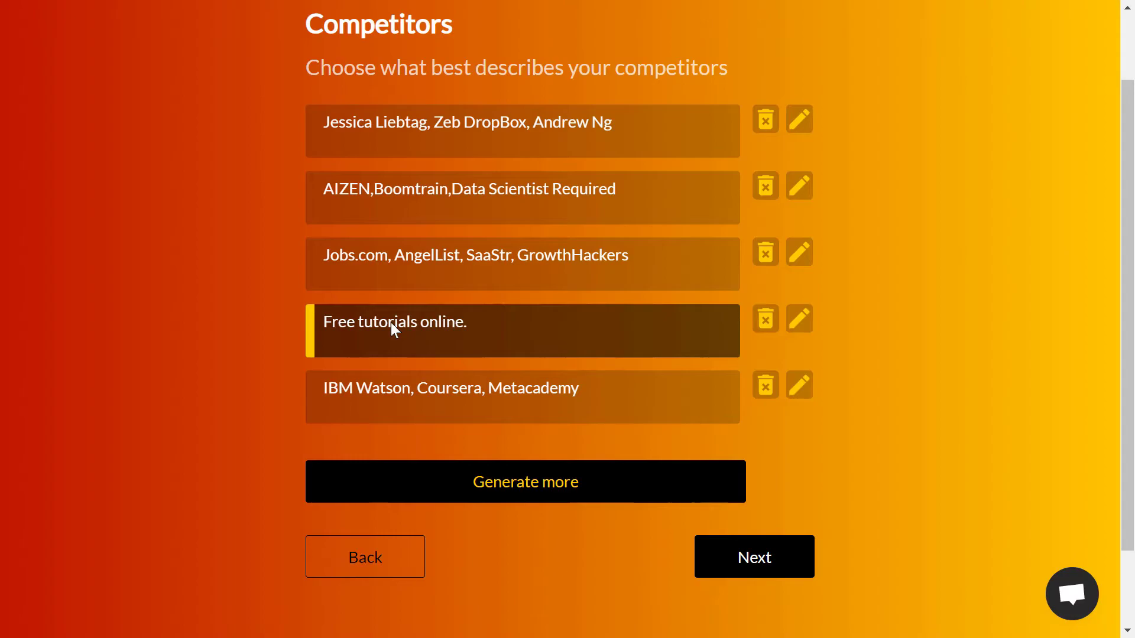
click(780, 567)
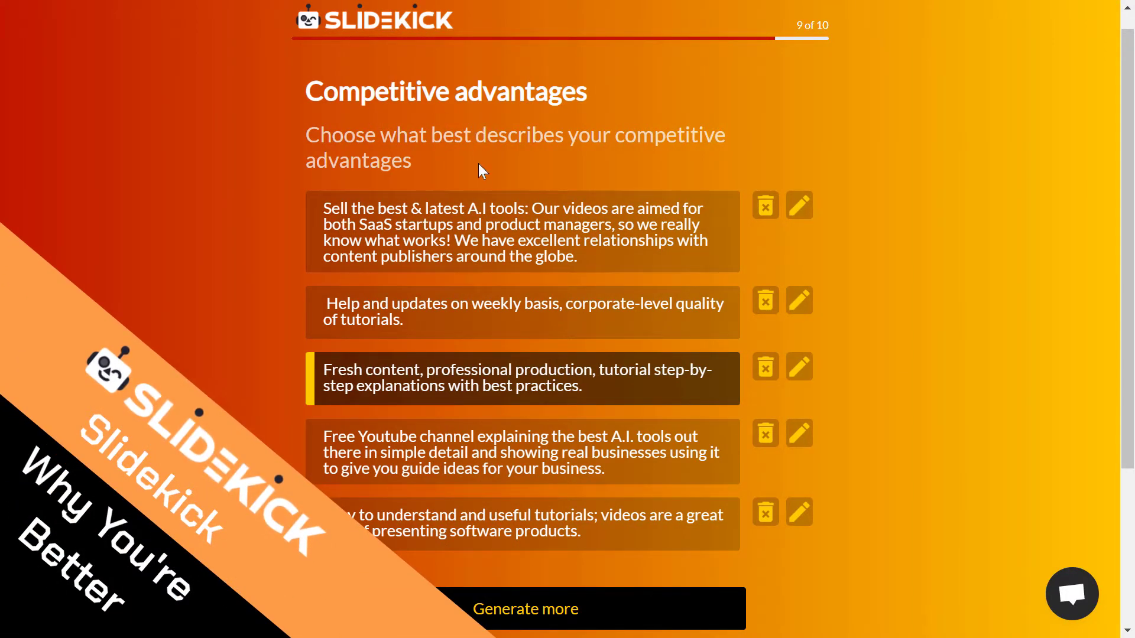
Keep the fresh-content, professional-production advantage and finish to the PDF/PPT/Google Slides links.
scroll(530, 132, down, 3)
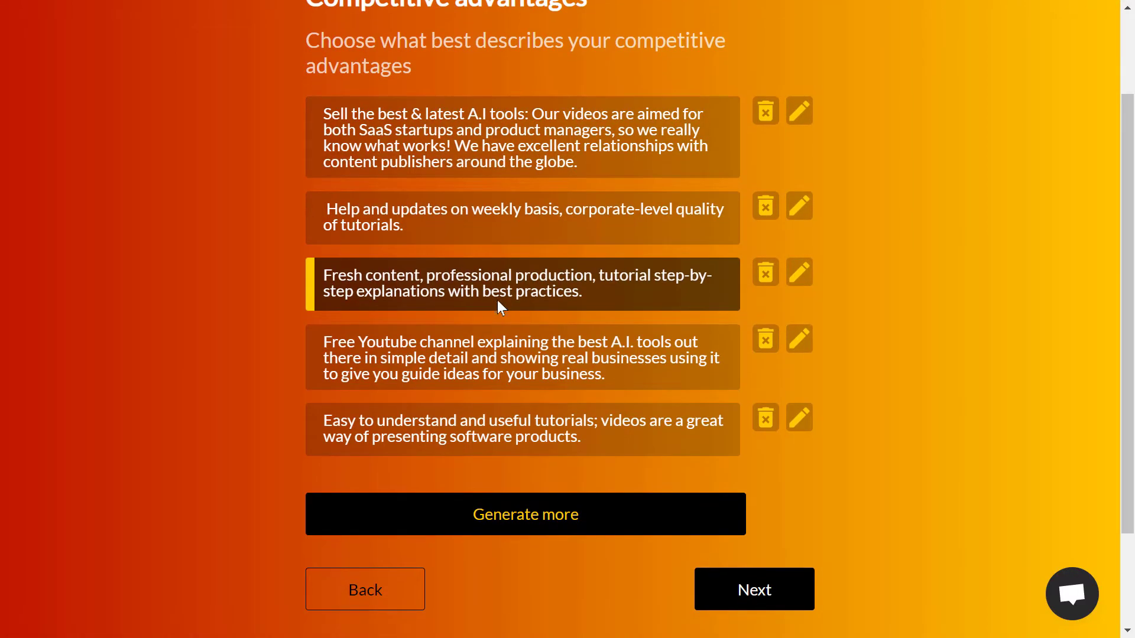
scroll(499, 300, down, 2)
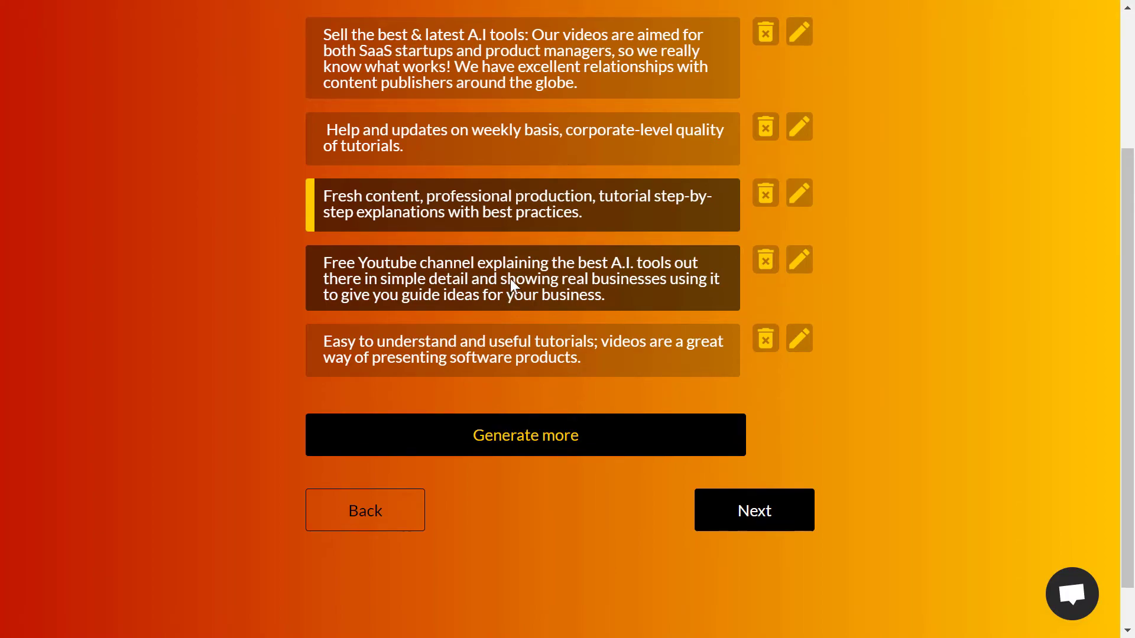
scroll(510, 278, up, 2)
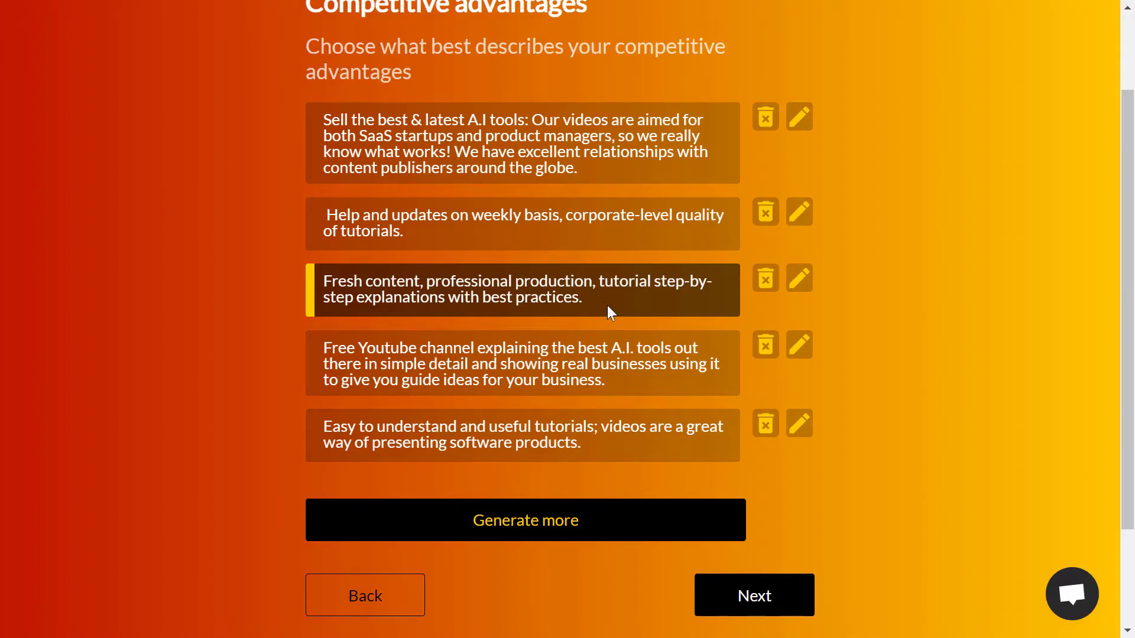
scroll(608, 305, down, 2)
scroll(571, 250, up, 3)
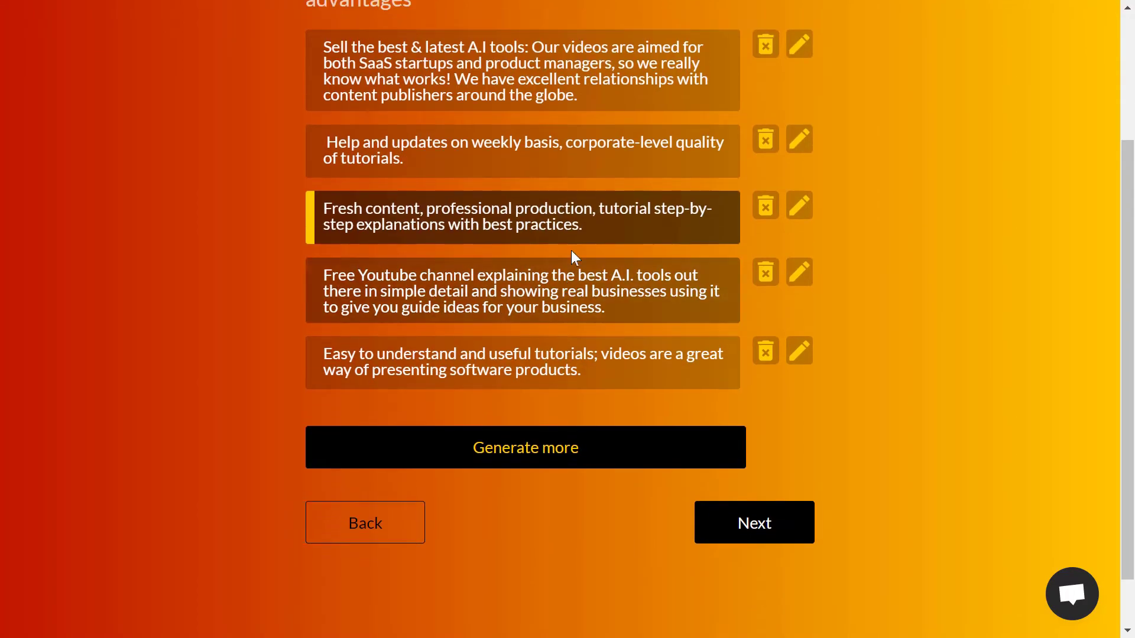
scroll(495, 304, down, 3)
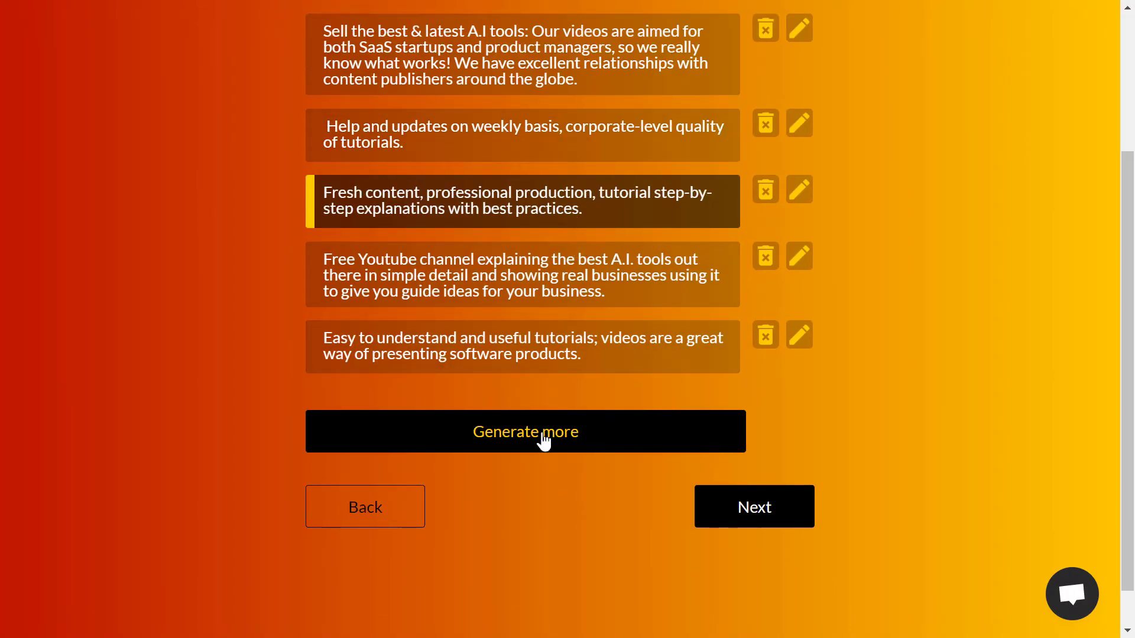
click(766, 510)
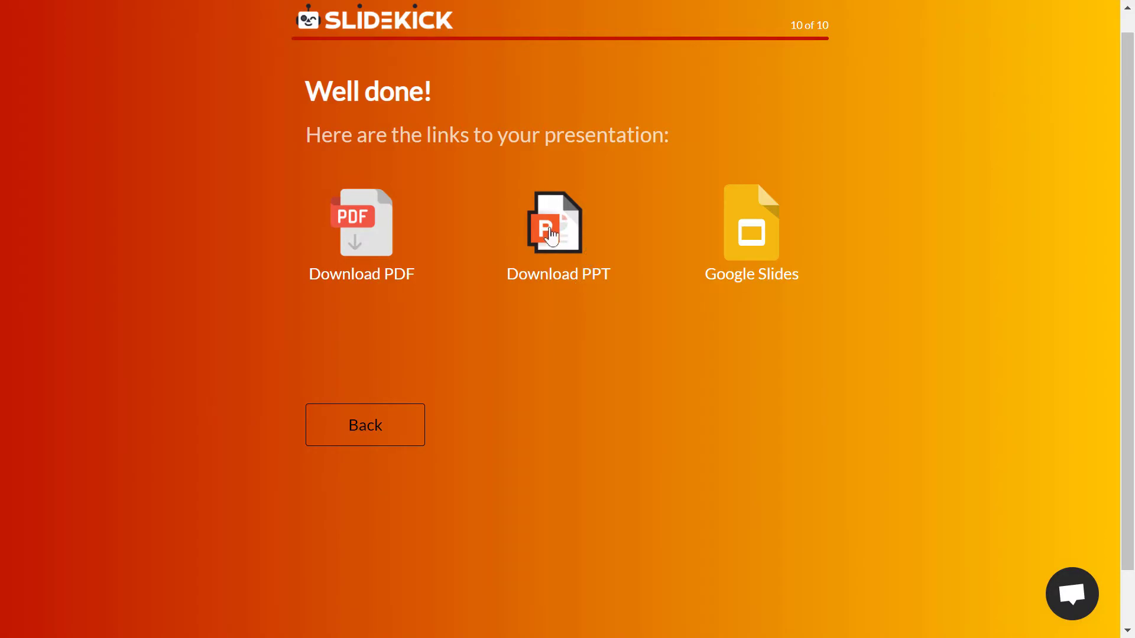
Open the generated 'AI-Powered Empire pitch deck' in Google Slides.
click(766, 235)
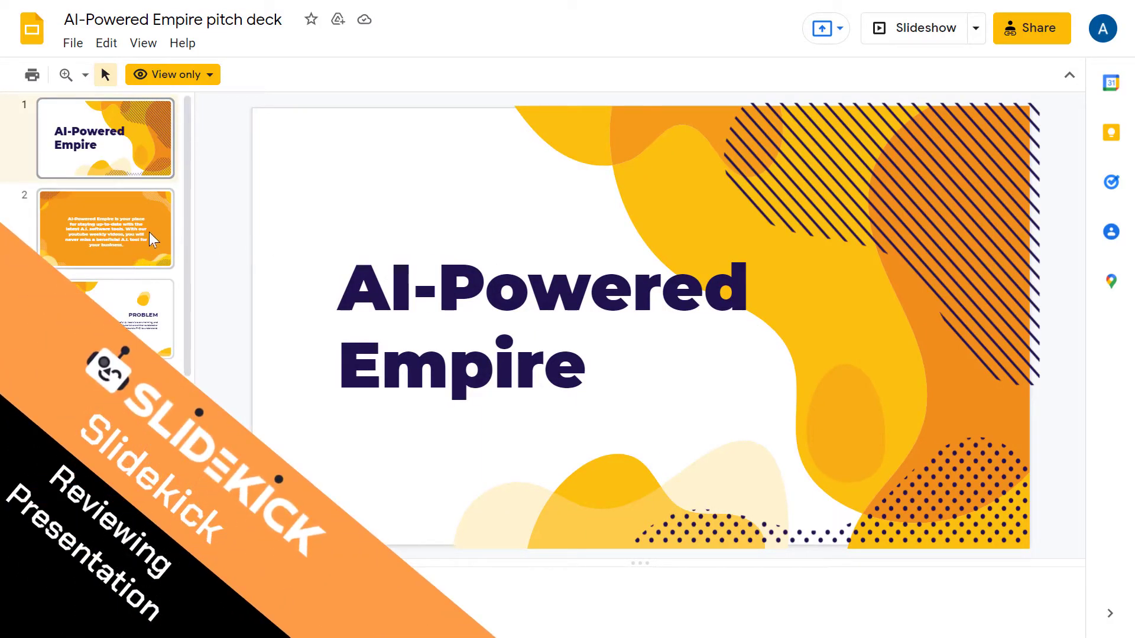
Browse the deck's Solution, Product and Competitors slides in the filmstrip.
scroll(124, 195, down, 3)
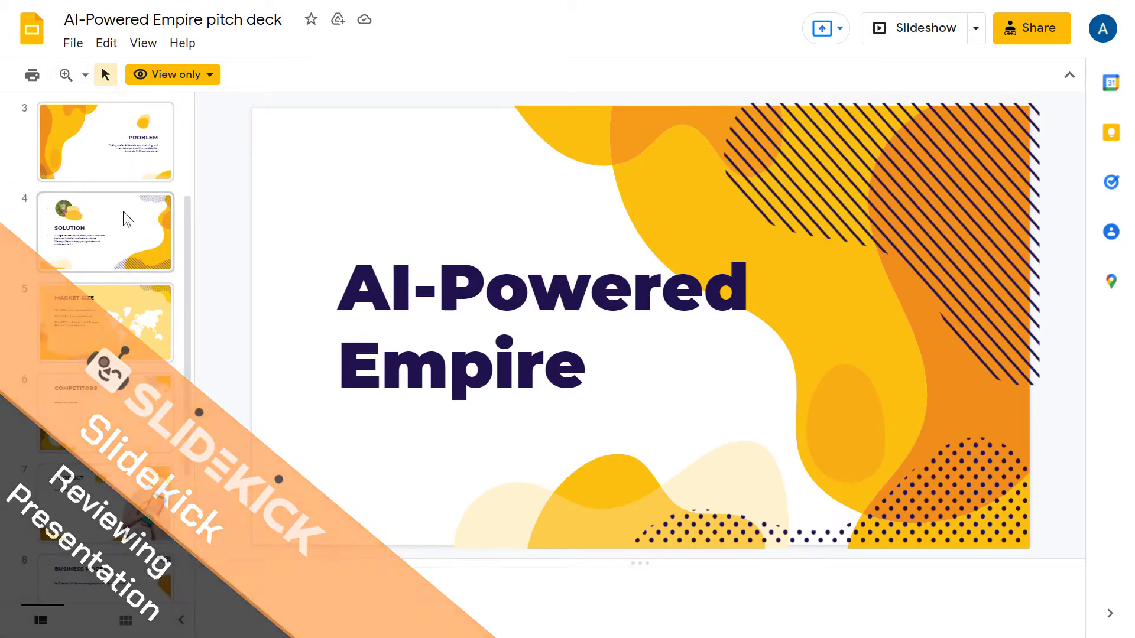
click(125, 219)
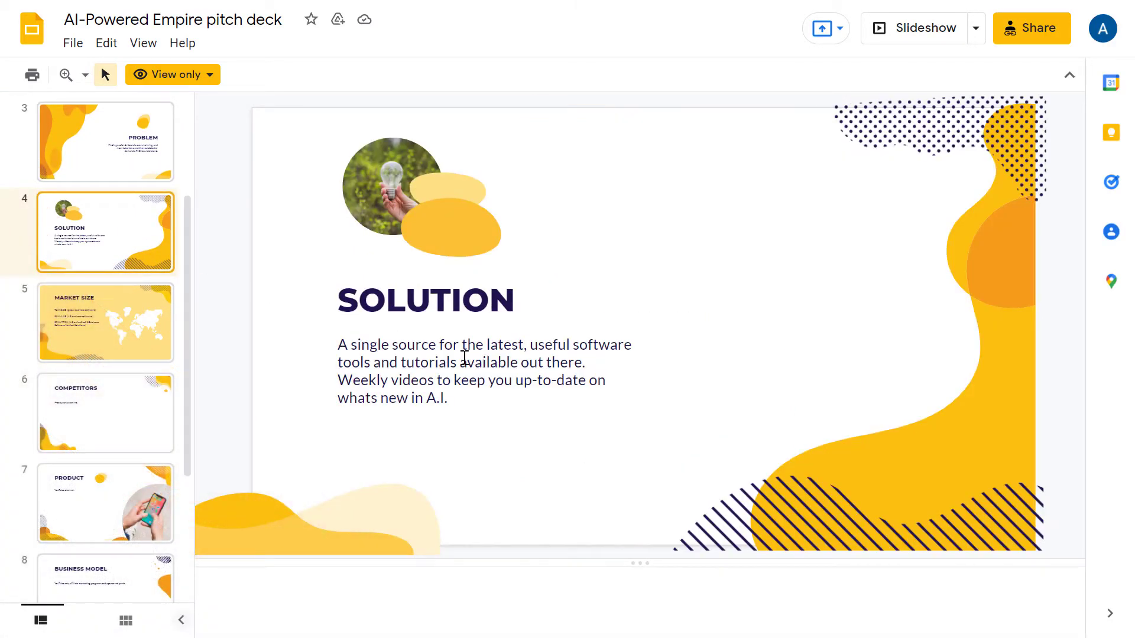
scroll(122, 345, down, 3)
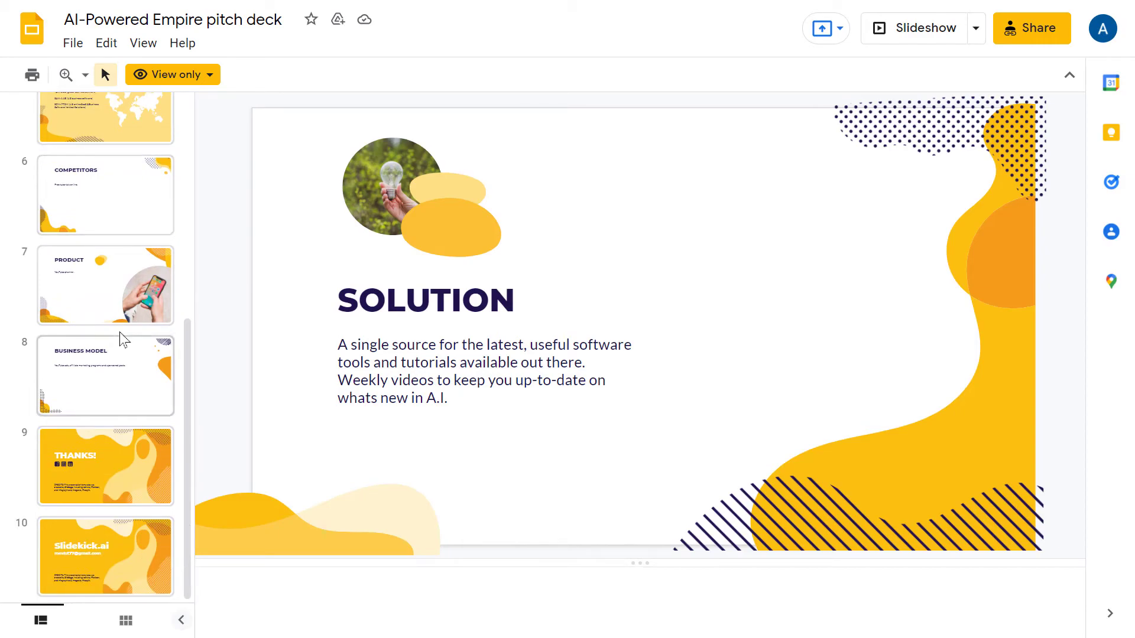
click(136, 287)
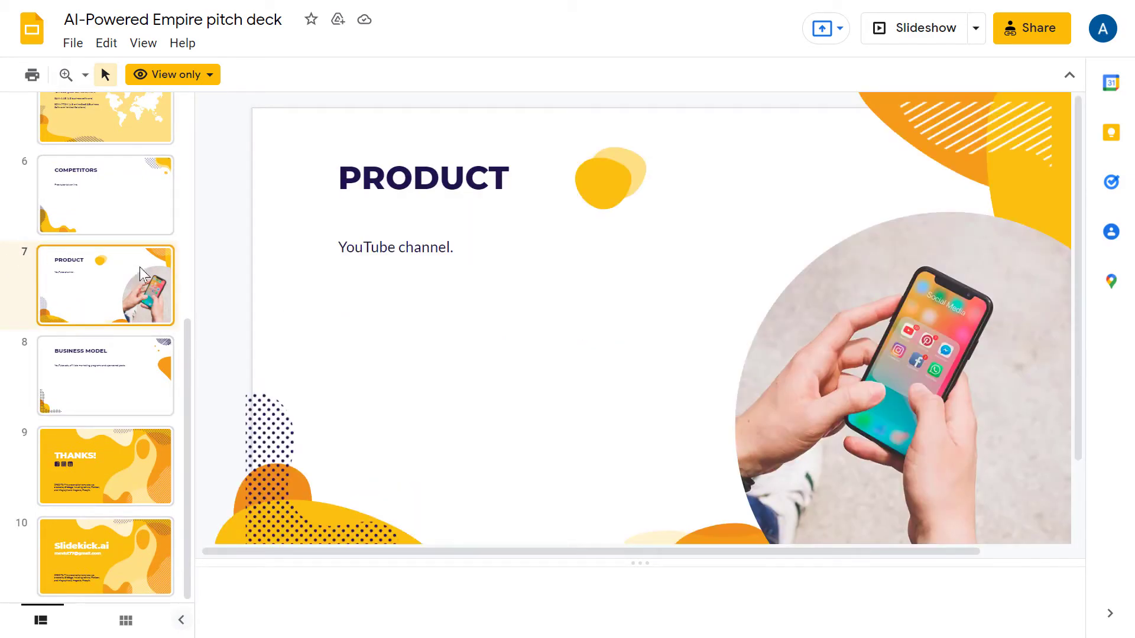
click(112, 221)
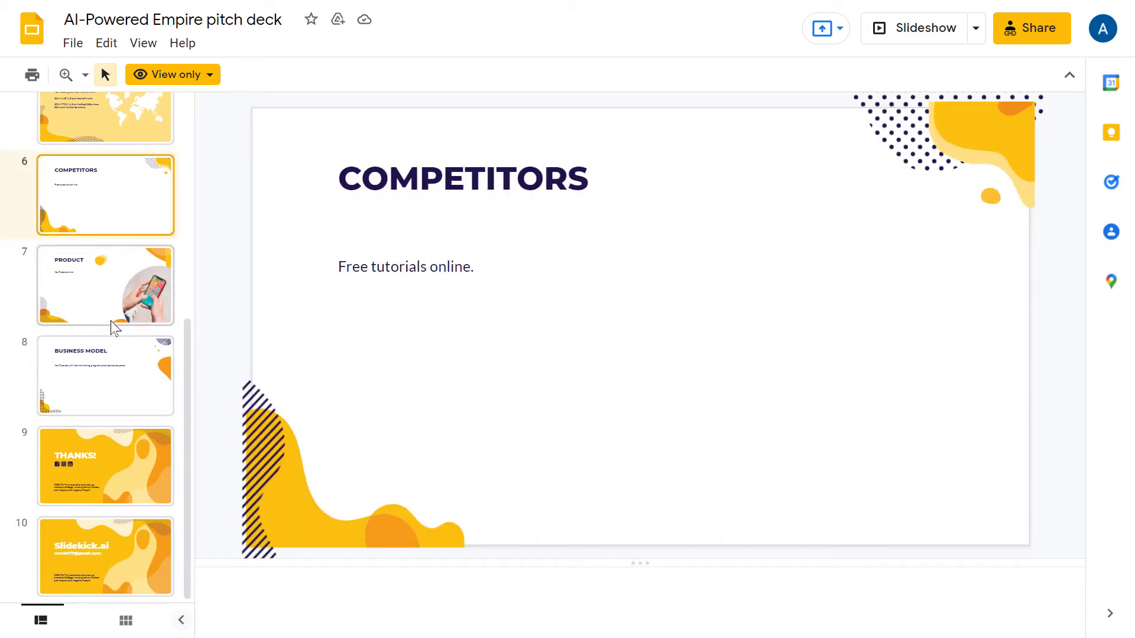
View slide 8 (Business Model), glance at Thanks, then return to Business Model.
click(131, 388)
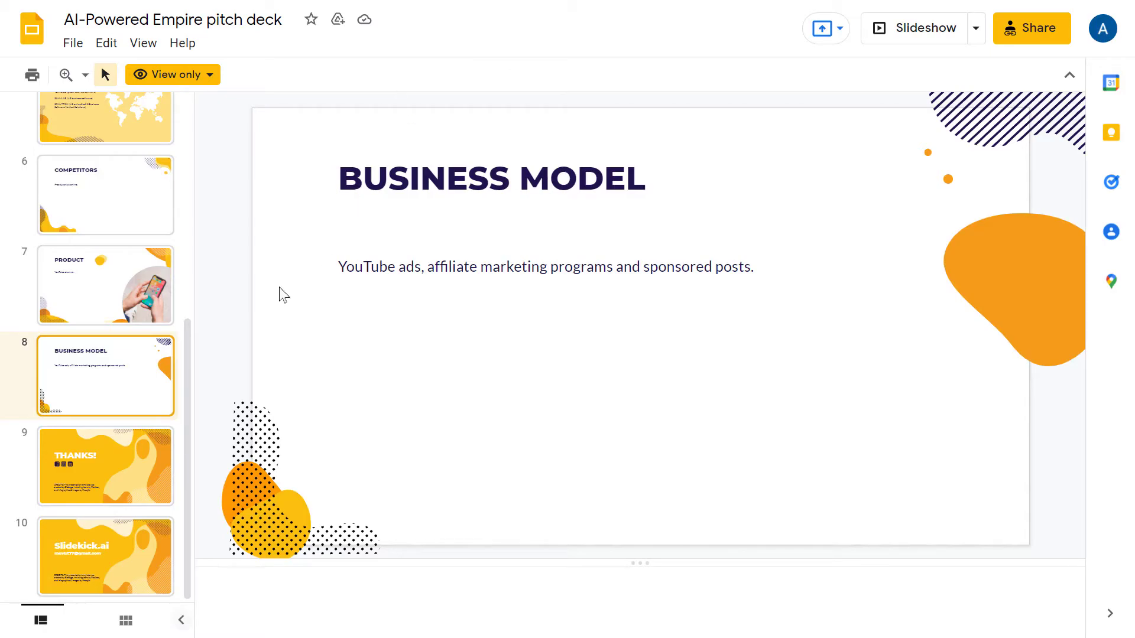
click(116, 473)
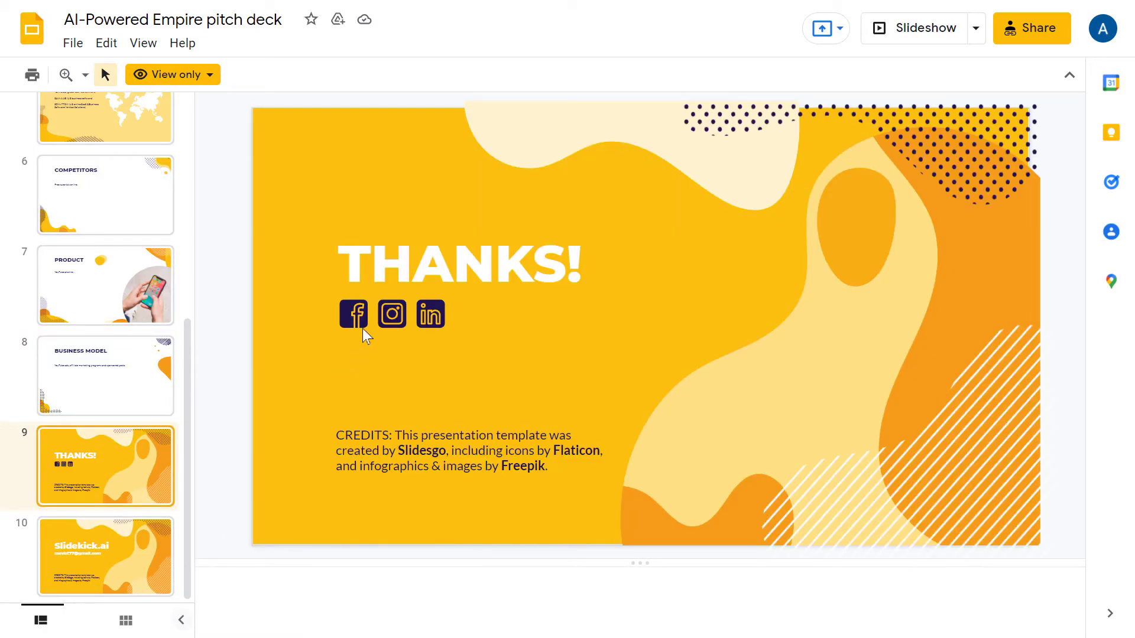
click(92, 382)
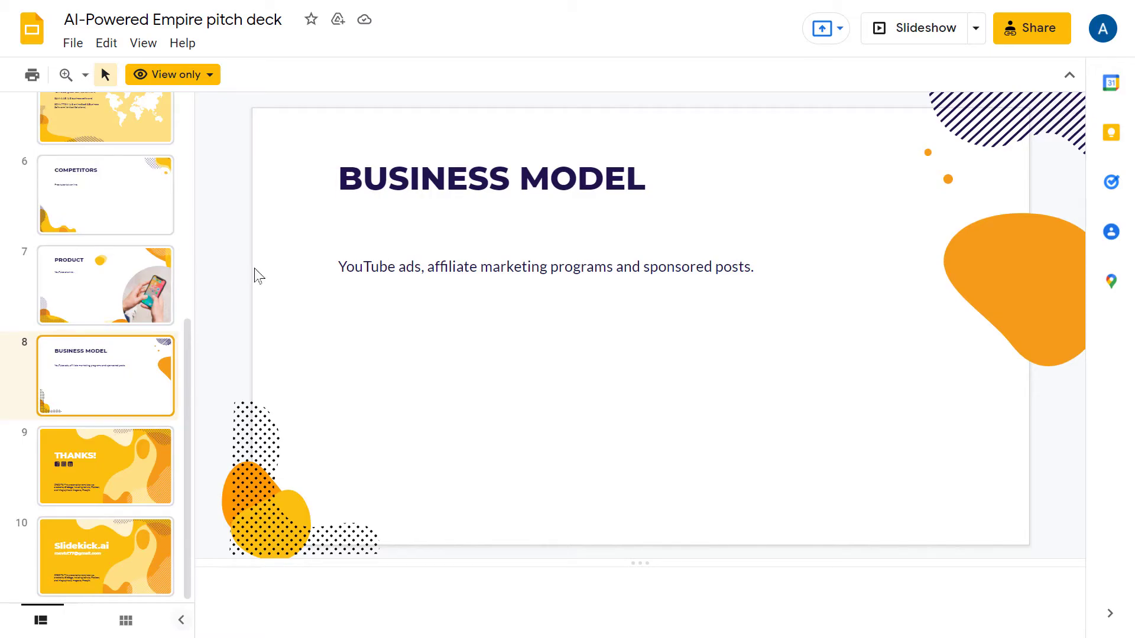
Show the Problem slide, then the introduction text slide, then the Product slide.
scroll(88, 361, up, 5)
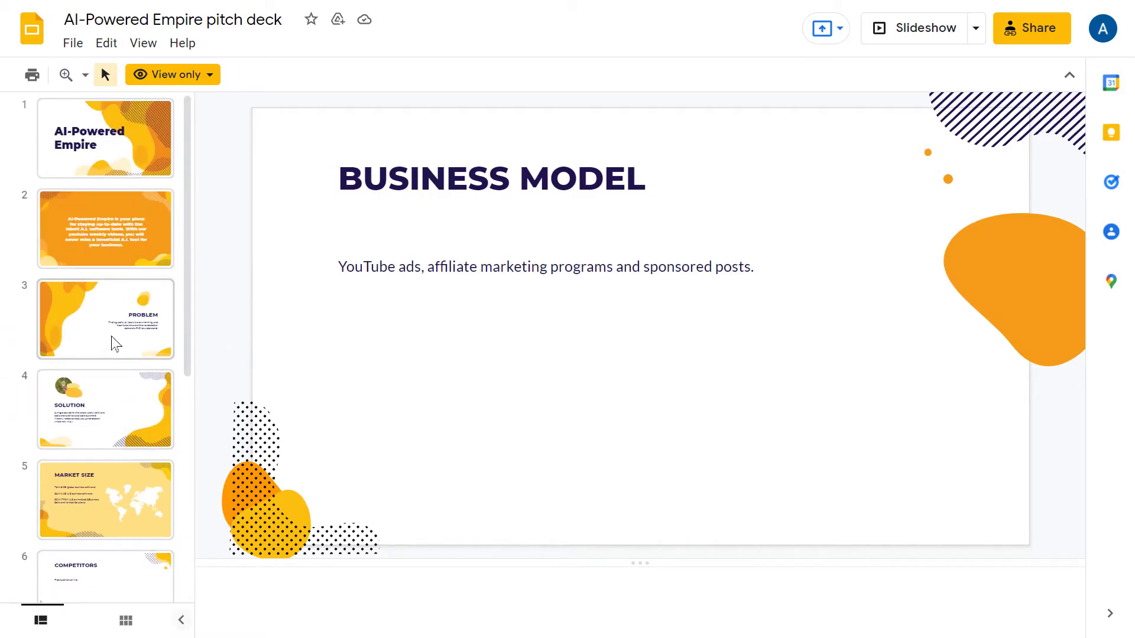
click(121, 302)
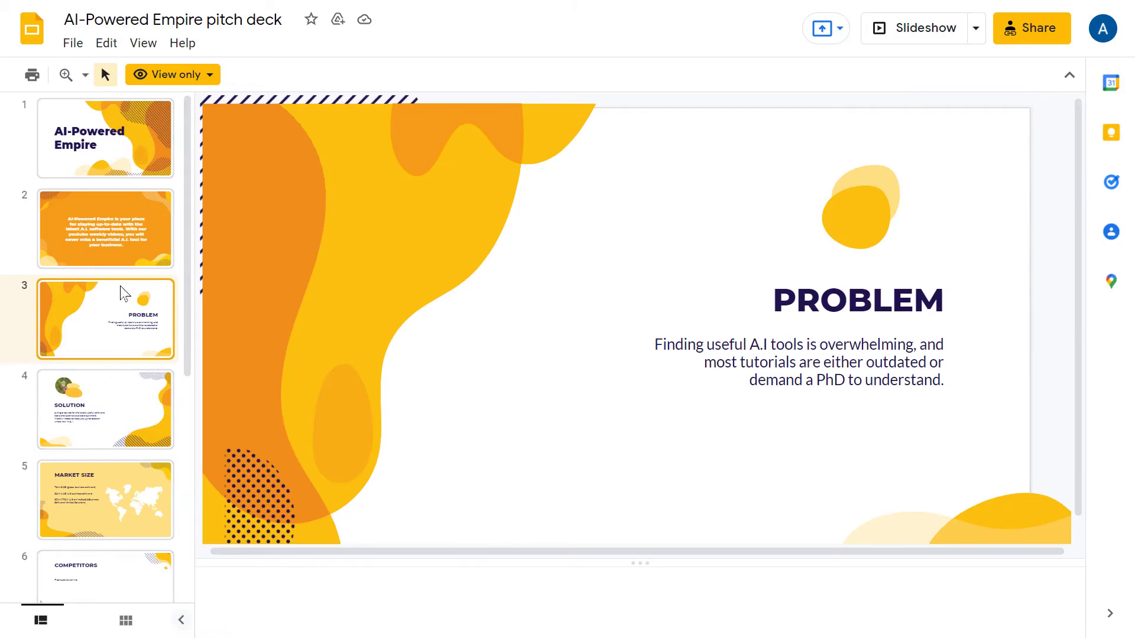
click(134, 243)
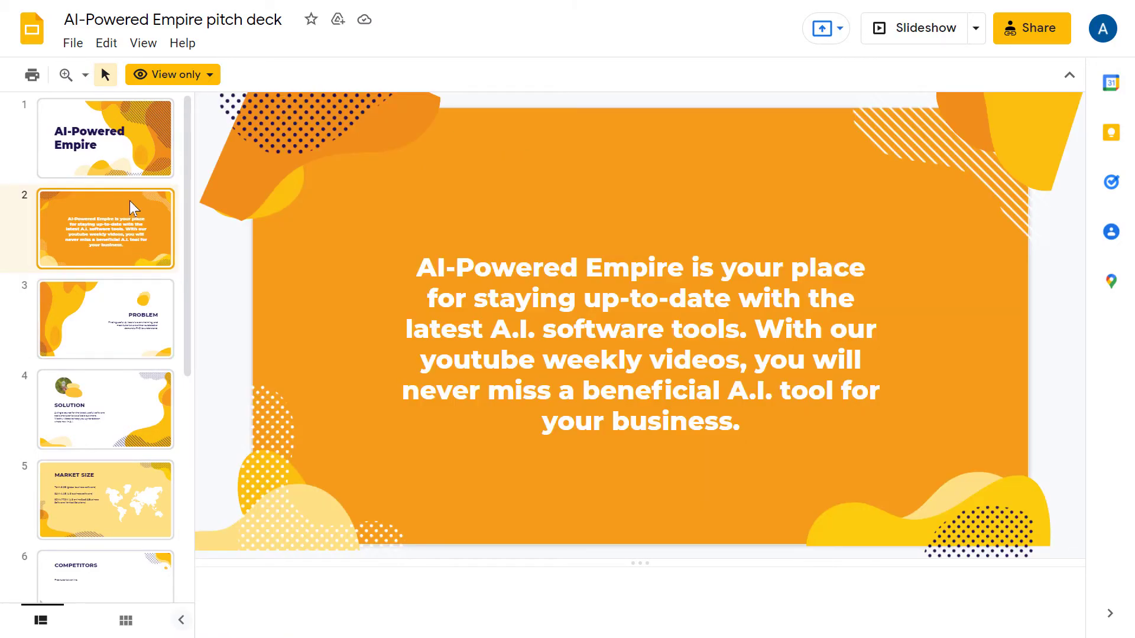
scroll(122, 283, down, 5)
click(121, 293)
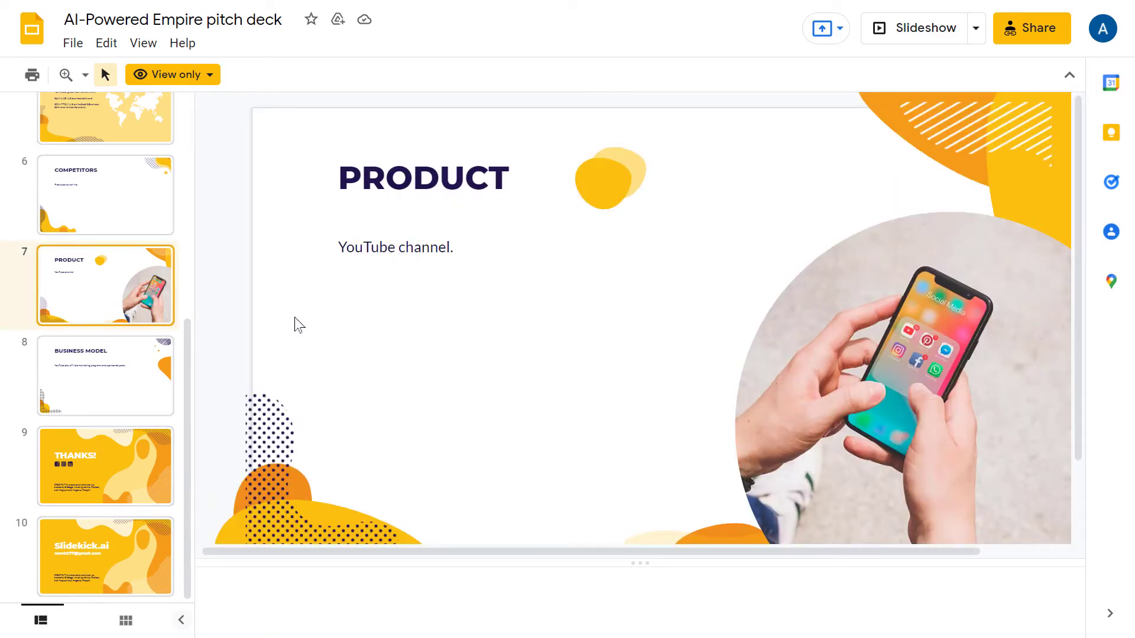
Scroll up and down the filmstrip to review the deck's slides.
scroll(299, 325, down, 2)
scroll(298, 325, up, 2)
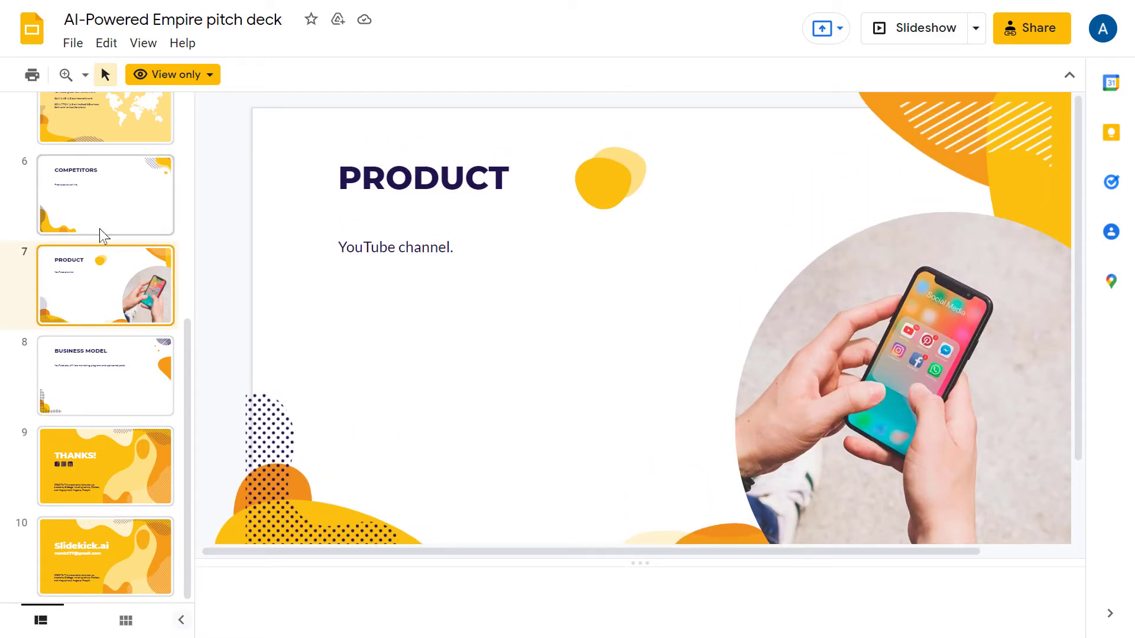
scroll(115, 230, up, 5)
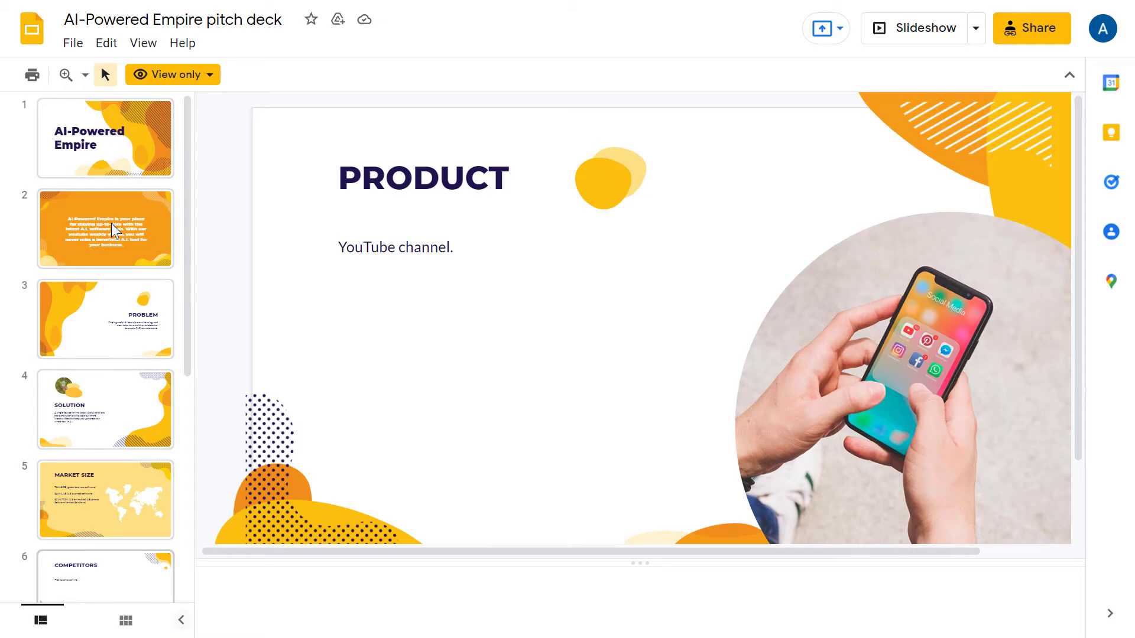
scroll(111, 224, down, 4)
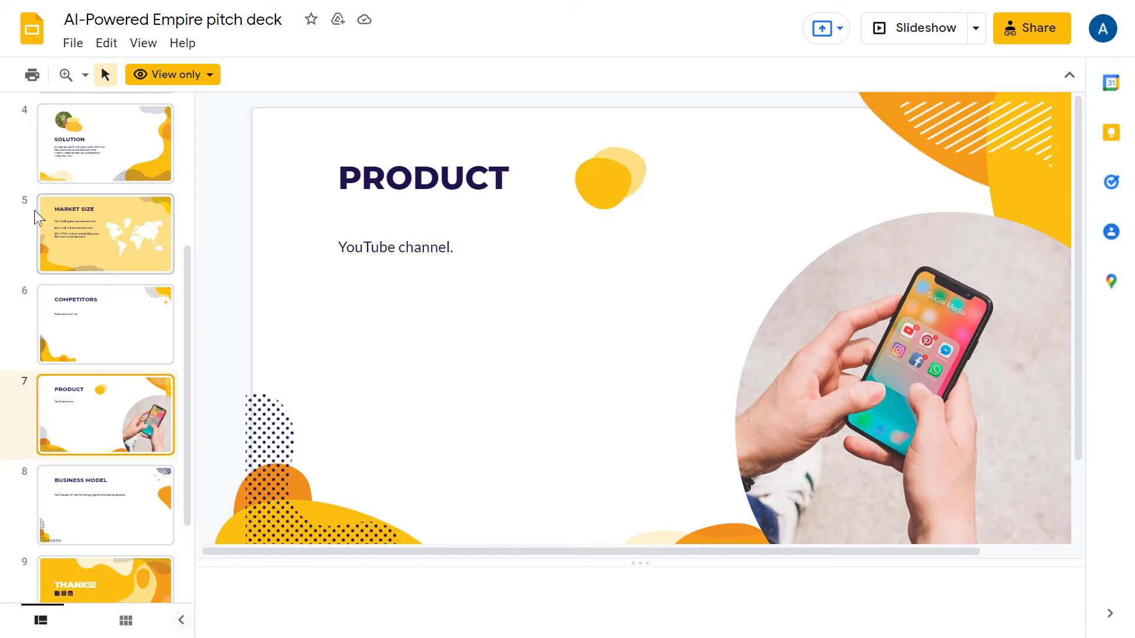
scroll(29, 205, down, 2)
scroll(53, 248, up, 4)
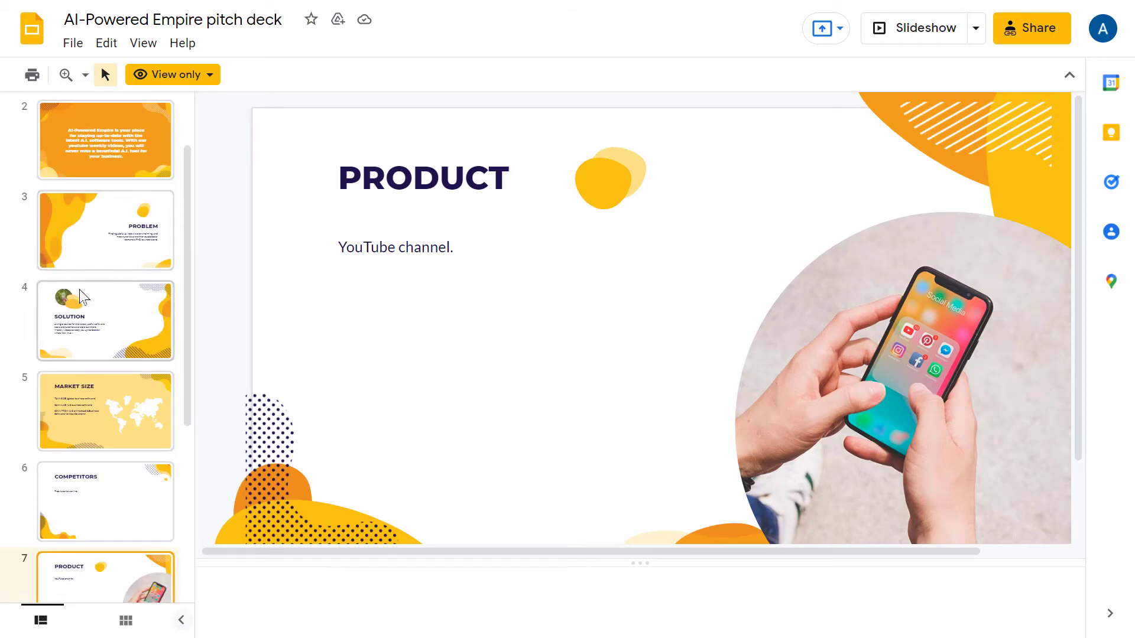
scroll(79, 289, down, 1)
scroll(82, 295, down, 3)
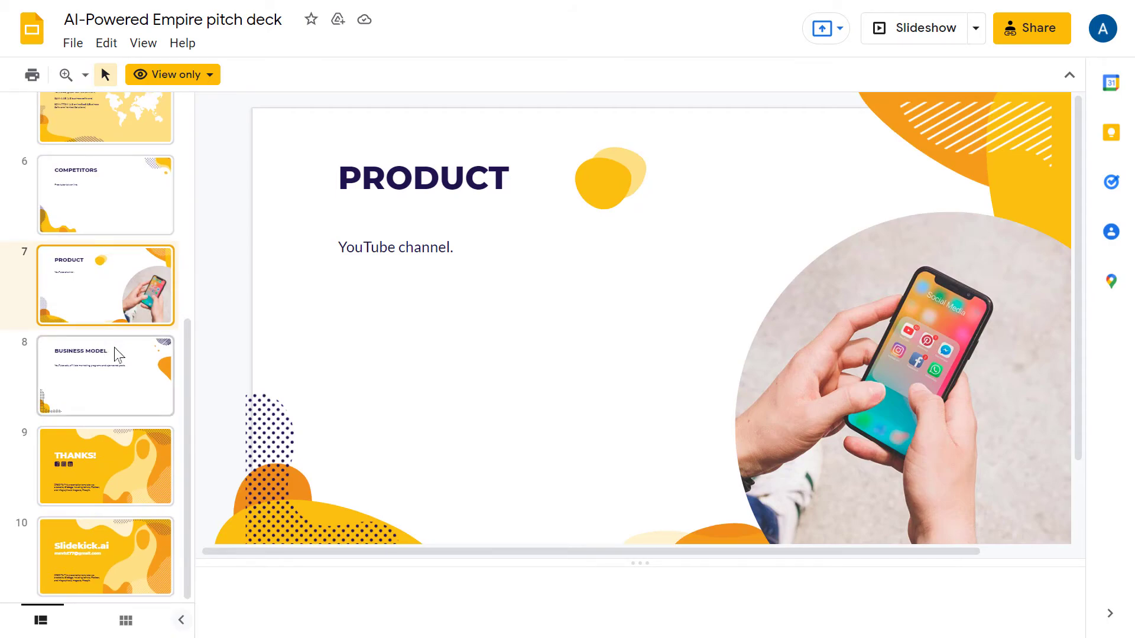
scroll(191, 249, up, 3)
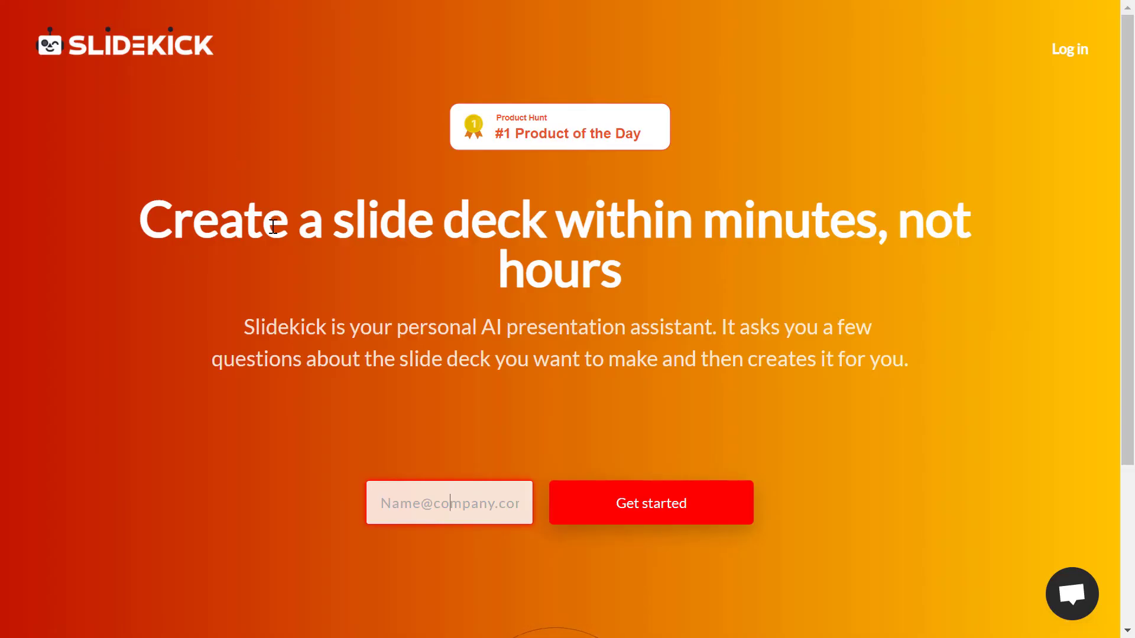
scroll(467, 313, down, 1)
scroll(583, 384, up, 1)
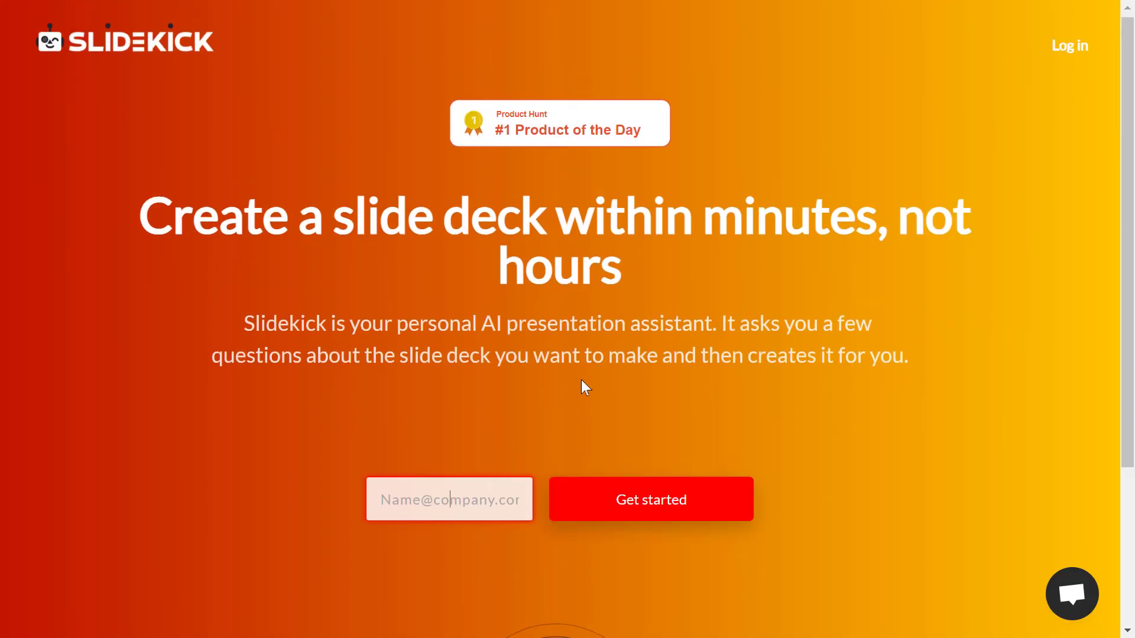
scroll(506, 306, down, 3)
scroll(641, 299, up, 3)
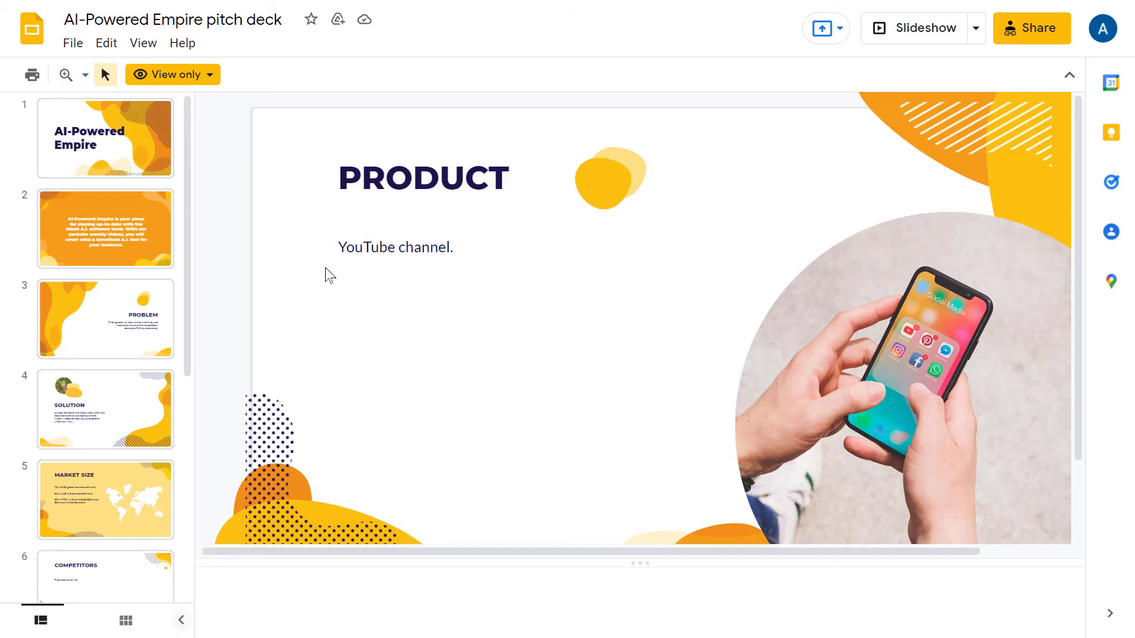
Step back through slide 6 Competitors, slide 5 Market Size and slide 4 Solution.
scroll(124, 319, down, 5)
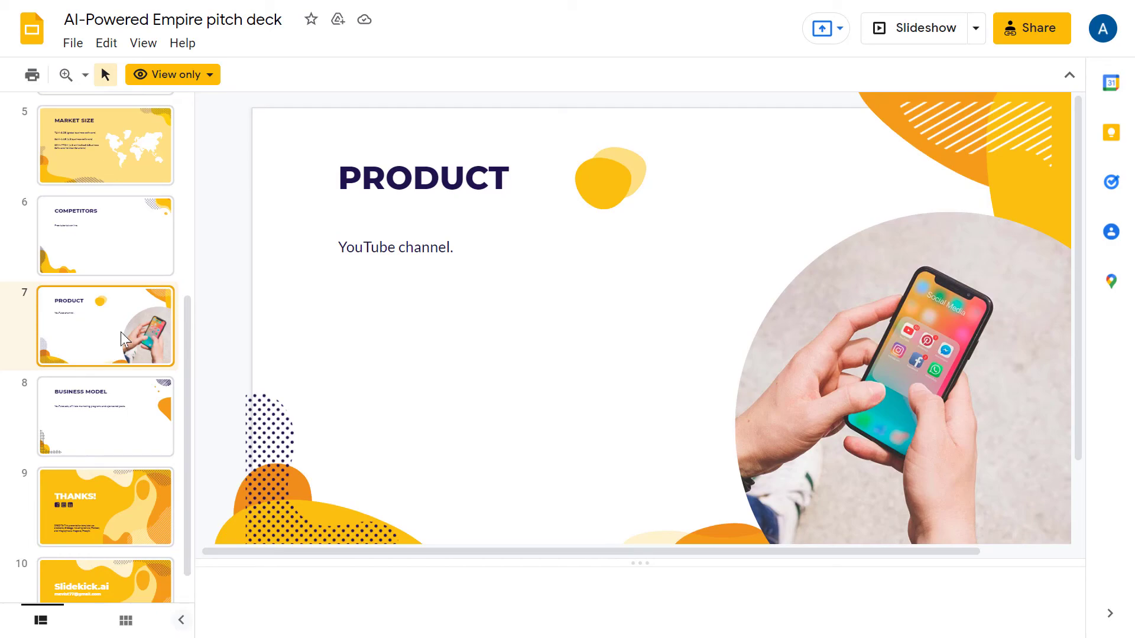
click(125, 262)
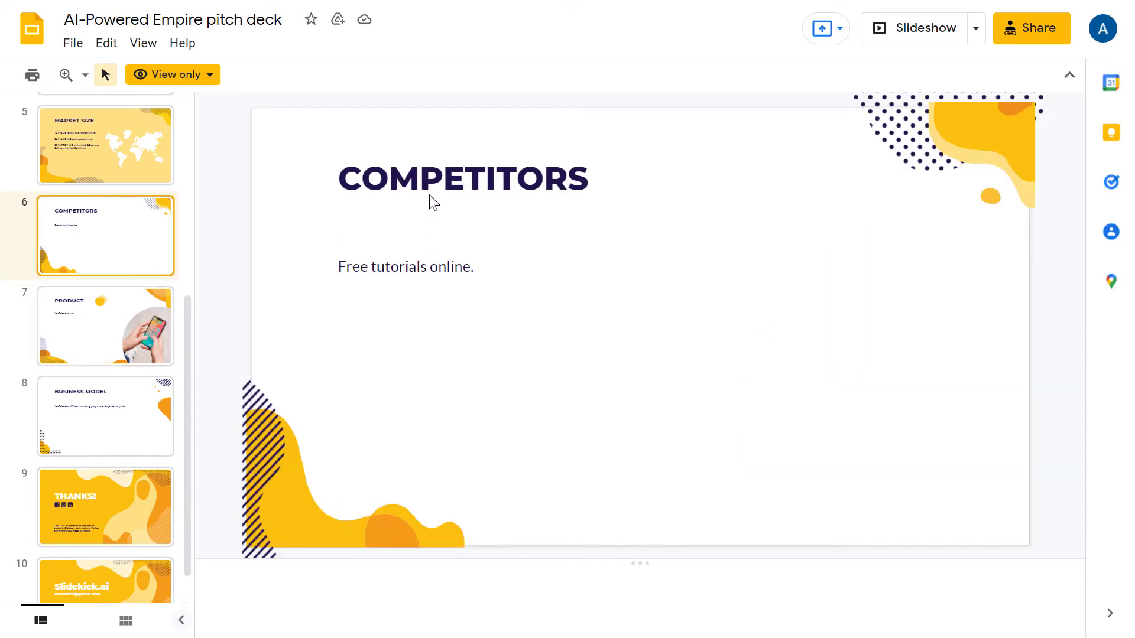
scroll(106, 256, up, 1)
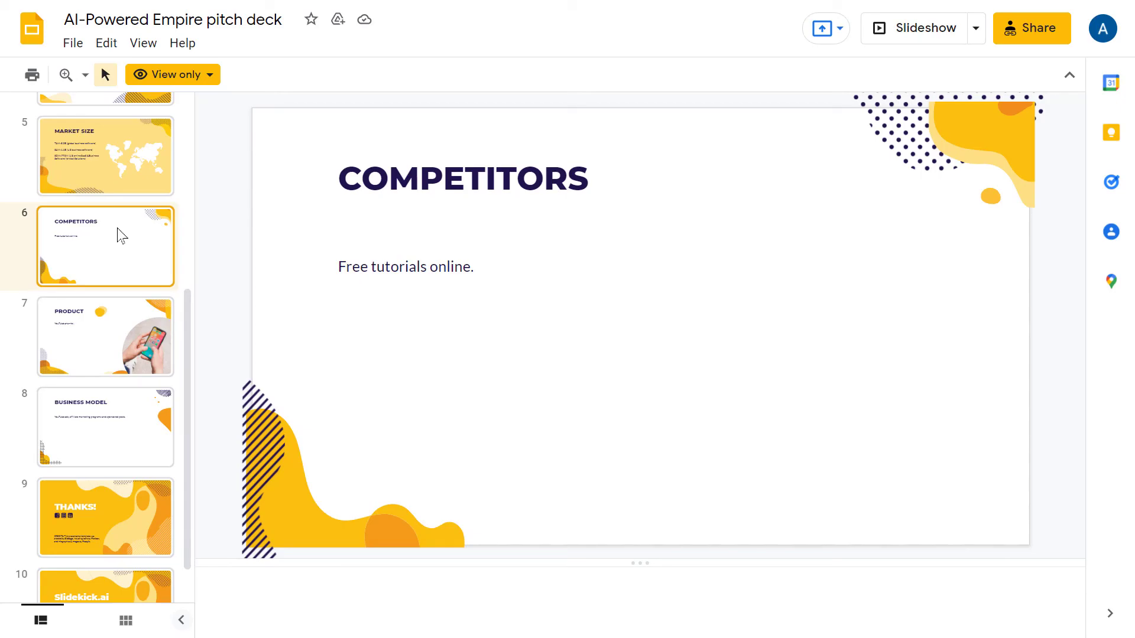
click(138, 172)
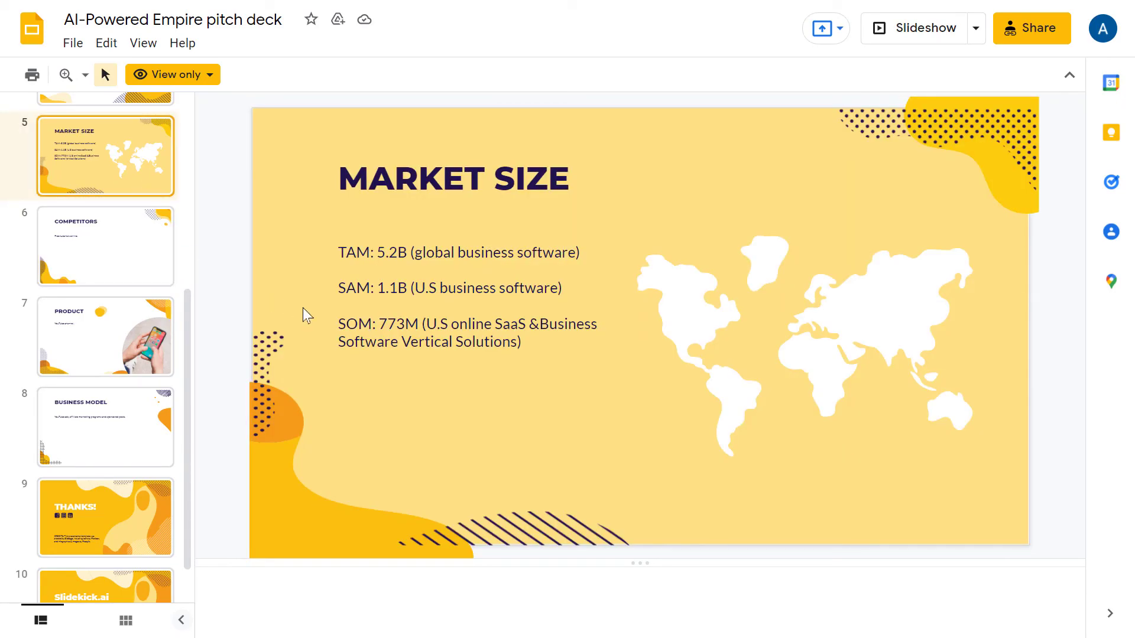
scroll(116, 256, up, 5)
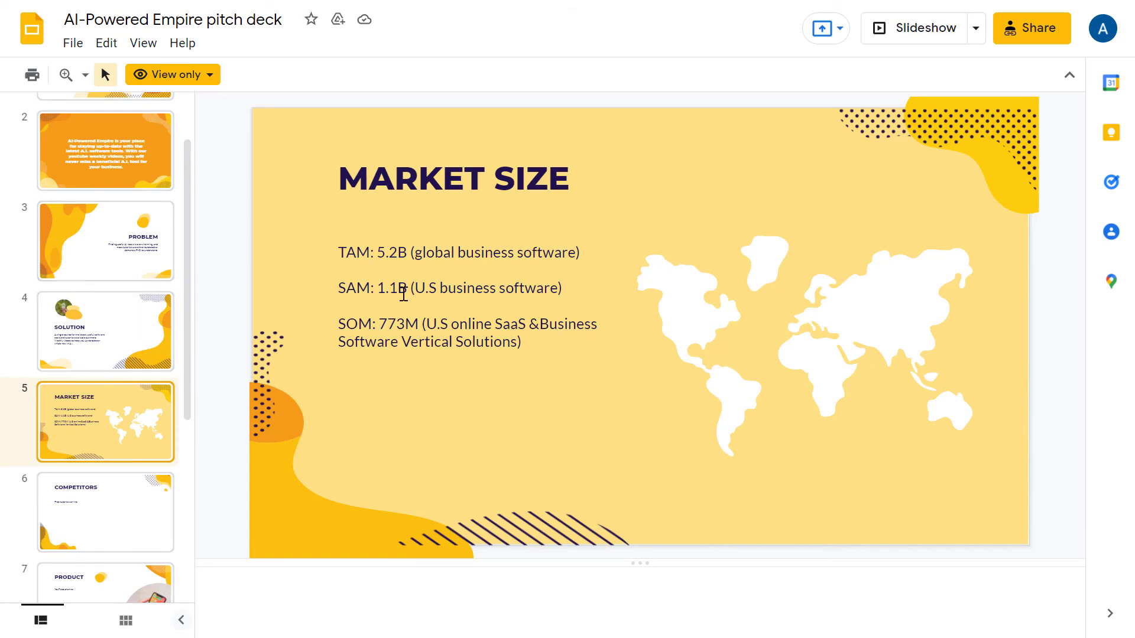
click(145, 338)
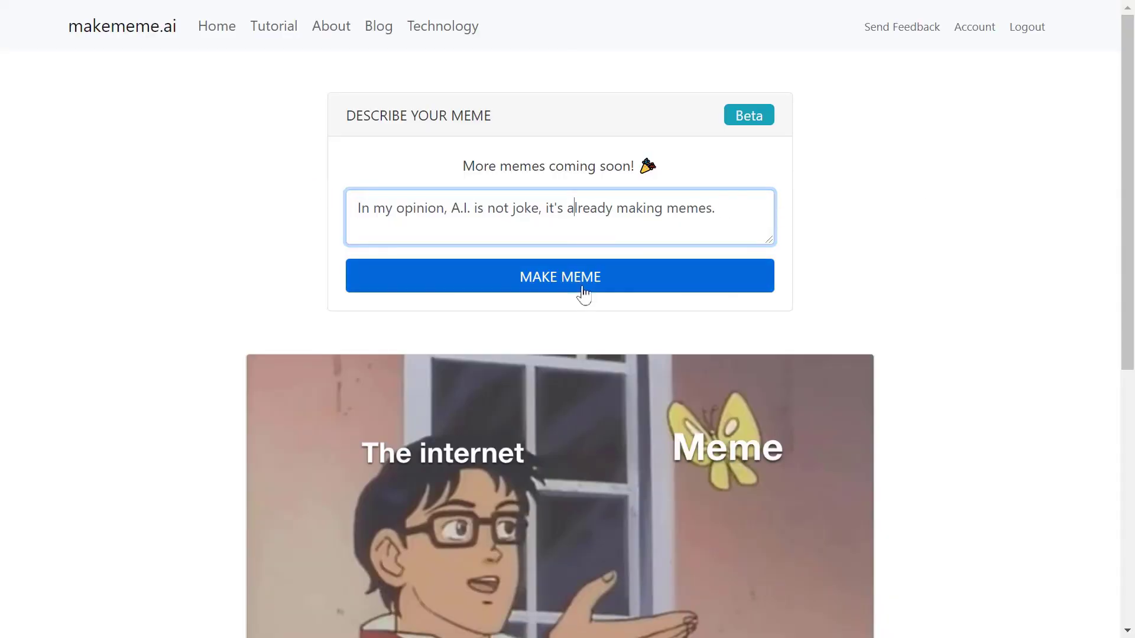
Generate a meme from the entered description, then paste another description to get a Drake meme.
click(583, 289)
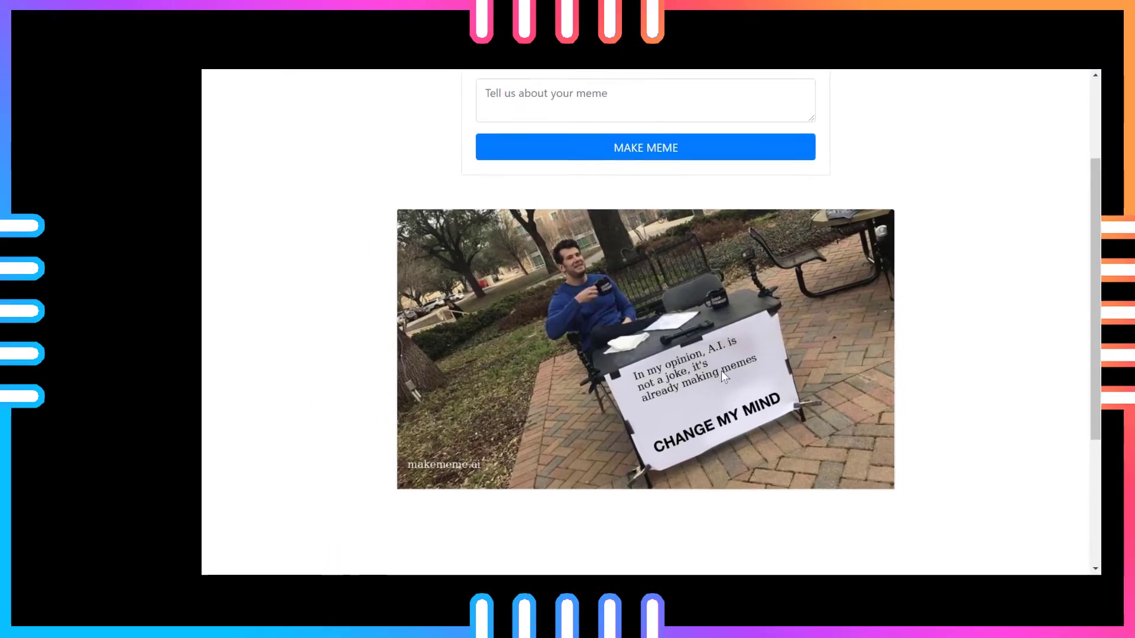
key(ctrl+v)
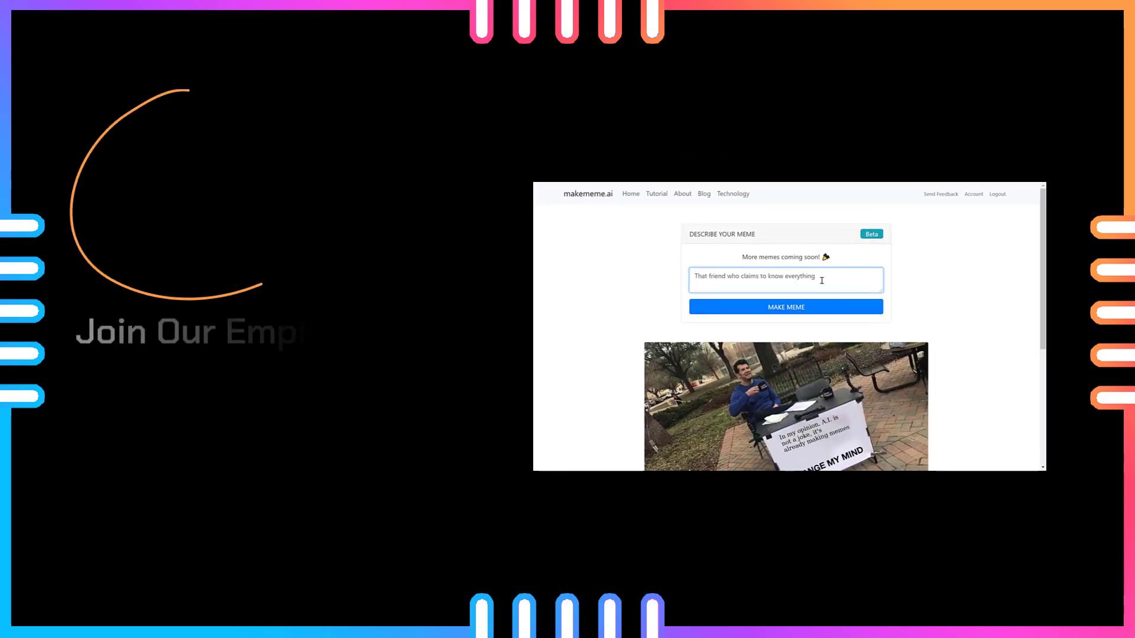
click(786, 307)
scroll(917, 292, down, 5)
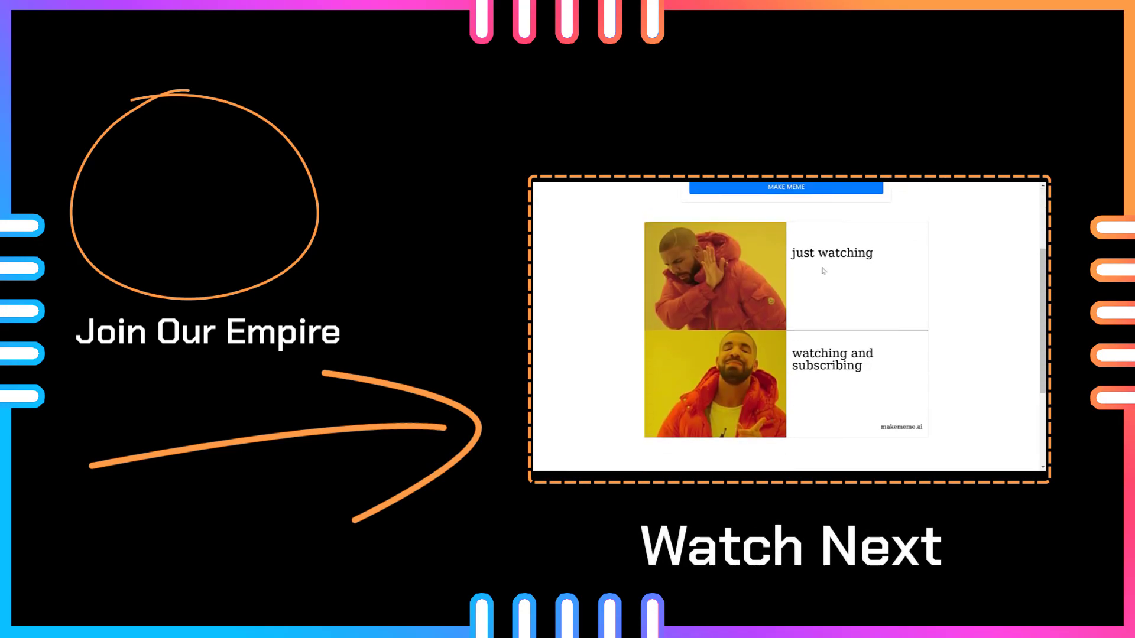
scroll(869, 353, up, 2)
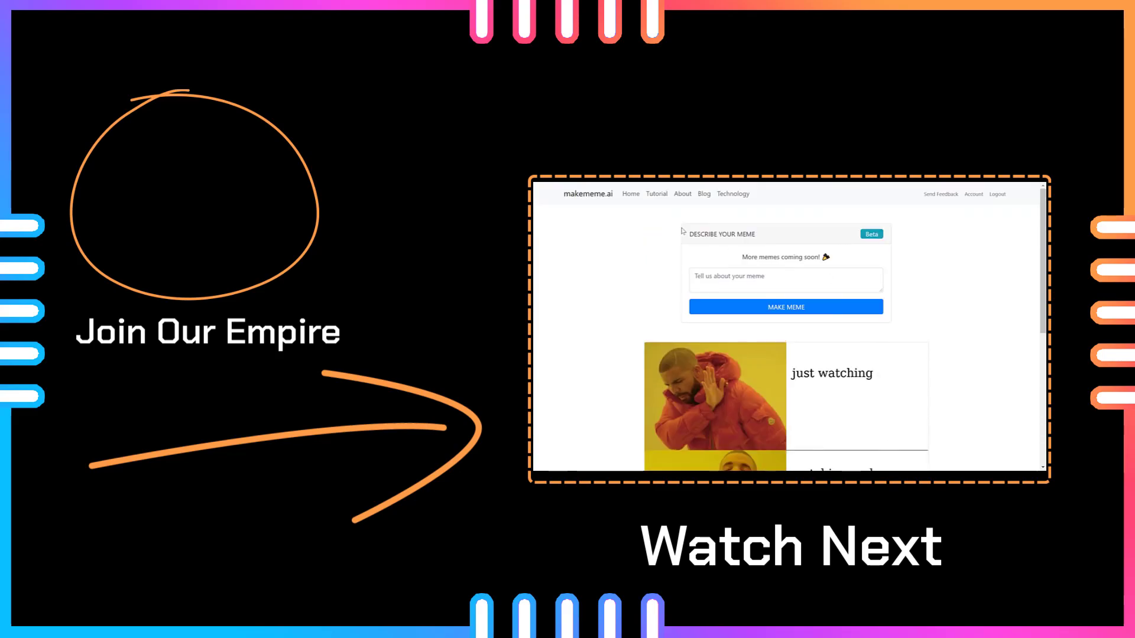